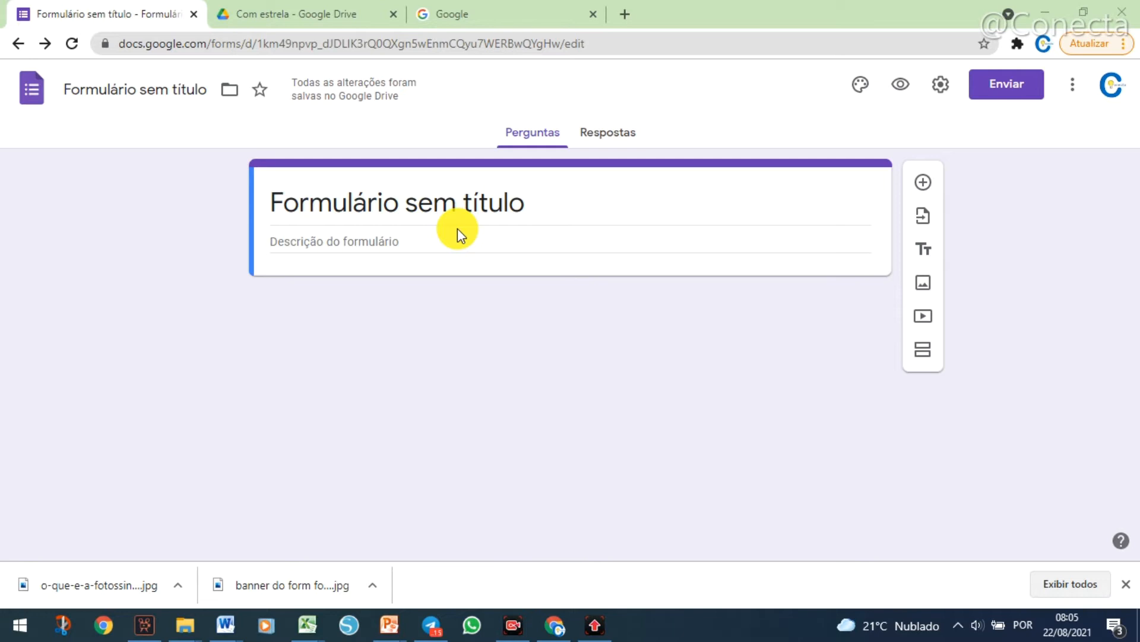
# Switch to the Google home page and locate Formulários in the list of Google apps.
pyautogui.click(490, 21)
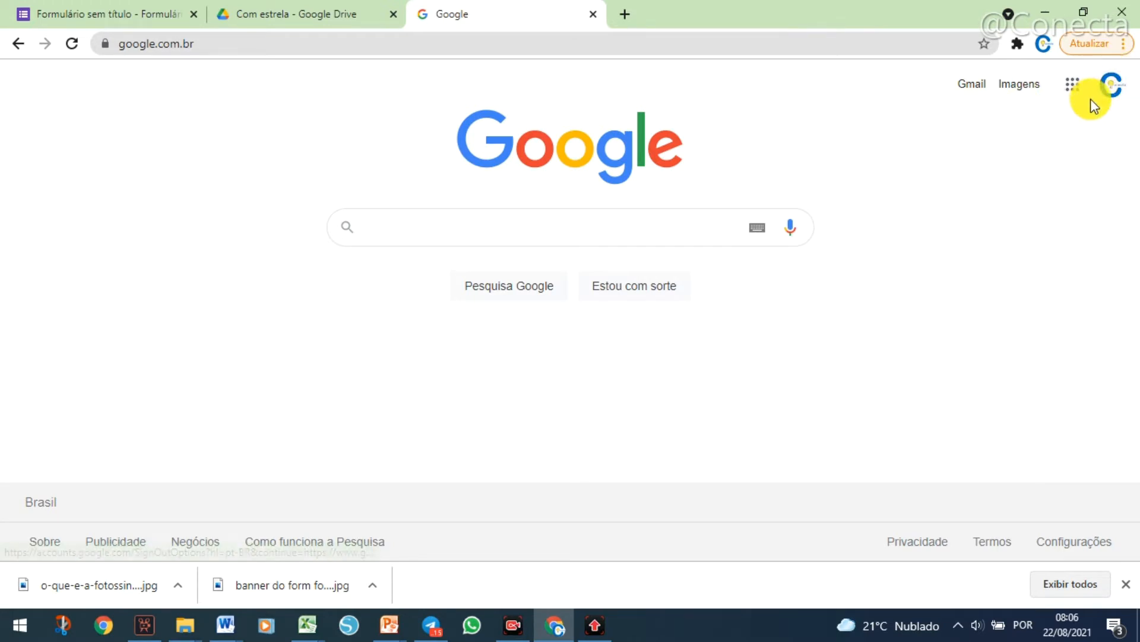
pyautogui.click(1071, 92)
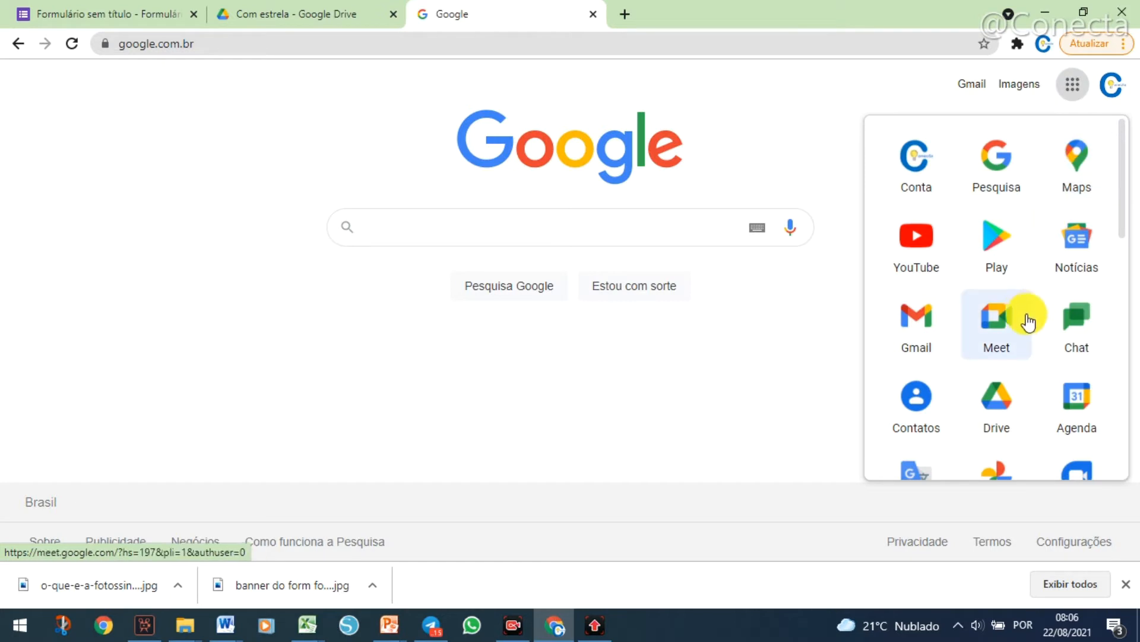
pyautogui.moveTo(1124, 167); pyautogui.dragTo(1128, 427)
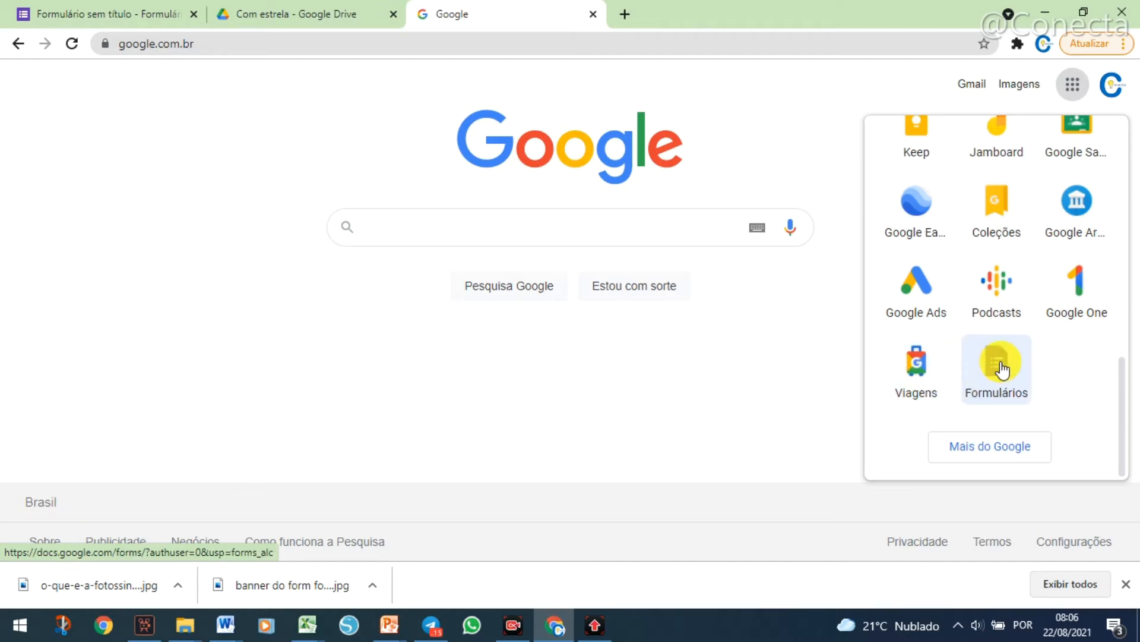
# Return to the Google Forms home page and open the untitled form from the recent forms.
pyautogui.click(47, 13)
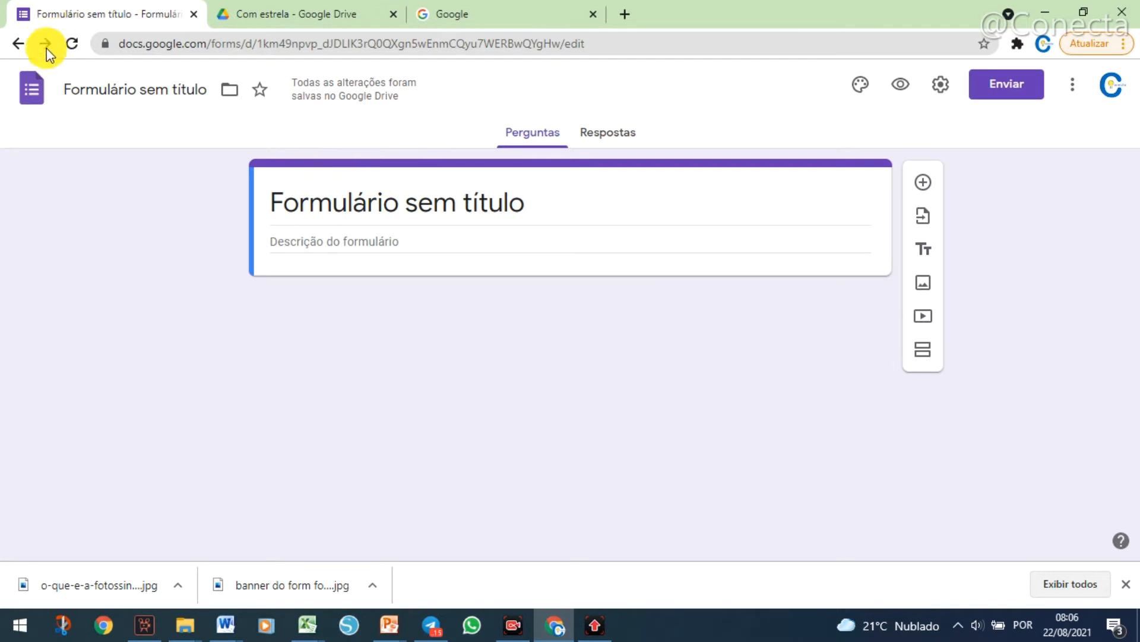
pyautogui.click(18, 43)
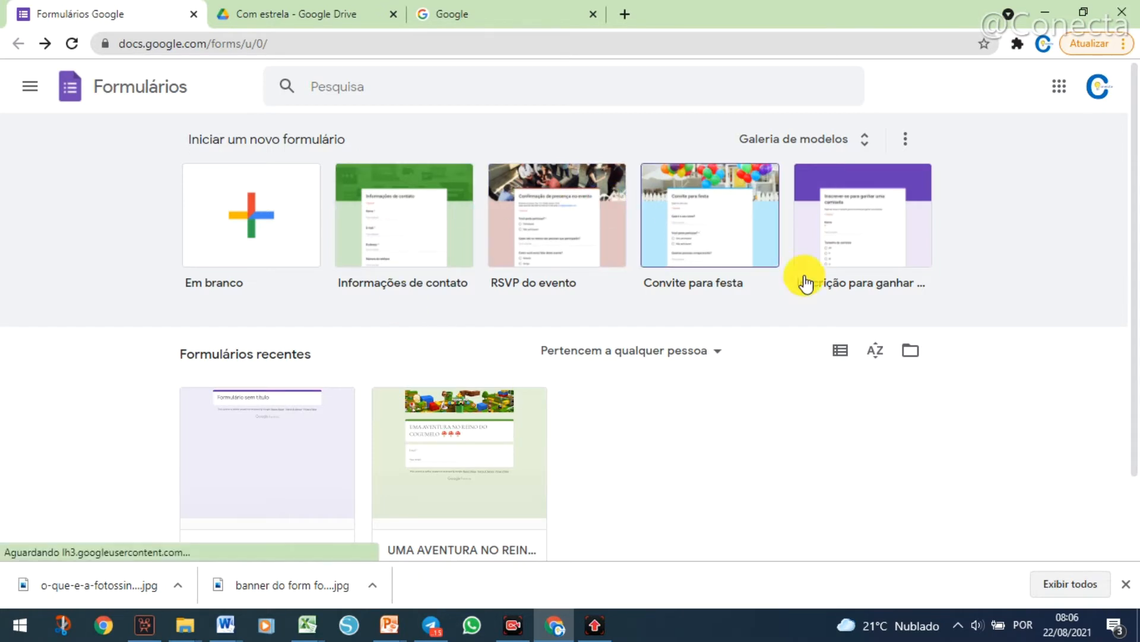
pyautogui.click(247, 445)
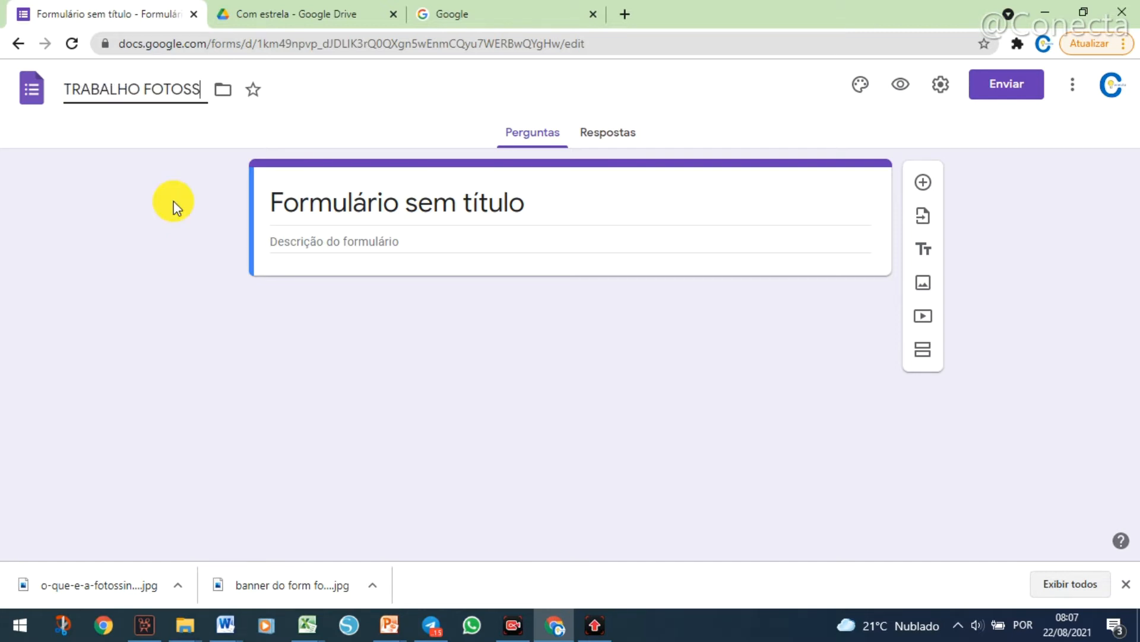
# Rename the form file as TRABALHO SOBRE FOTOSSÍNTESE and apply the same name to the form's title.
pyautogui.press('BackSpace')
pyautogui.press('BackSpace')
pyautogui.press('BackSpace')
pyautogui.press('BackSpace')
pyautogui.press('BackSpace')
pyautogui.press('BackSpace')
pyautogui.write('SOBRE FOTOSS')
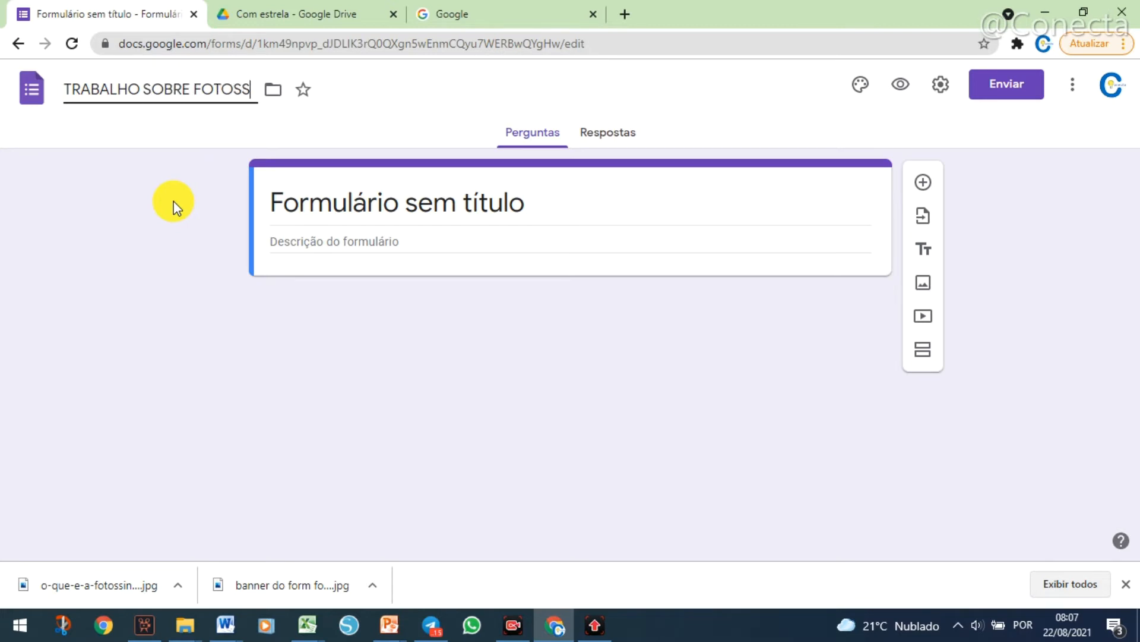
pyautogui.write('ÍNTESE')
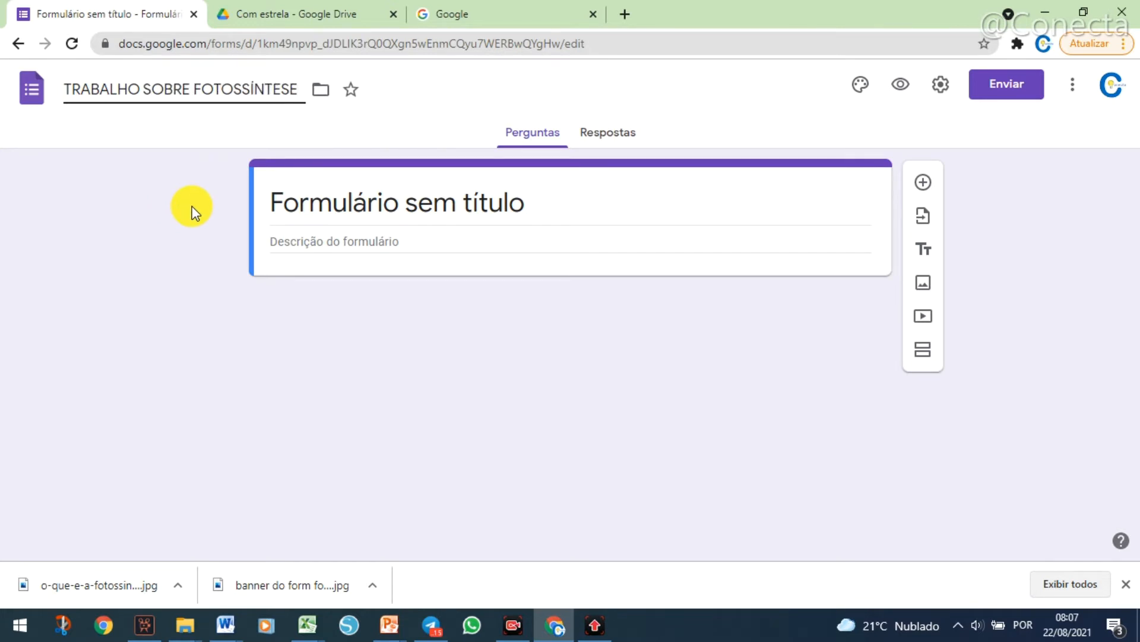
pyautogui.click(334, 205)
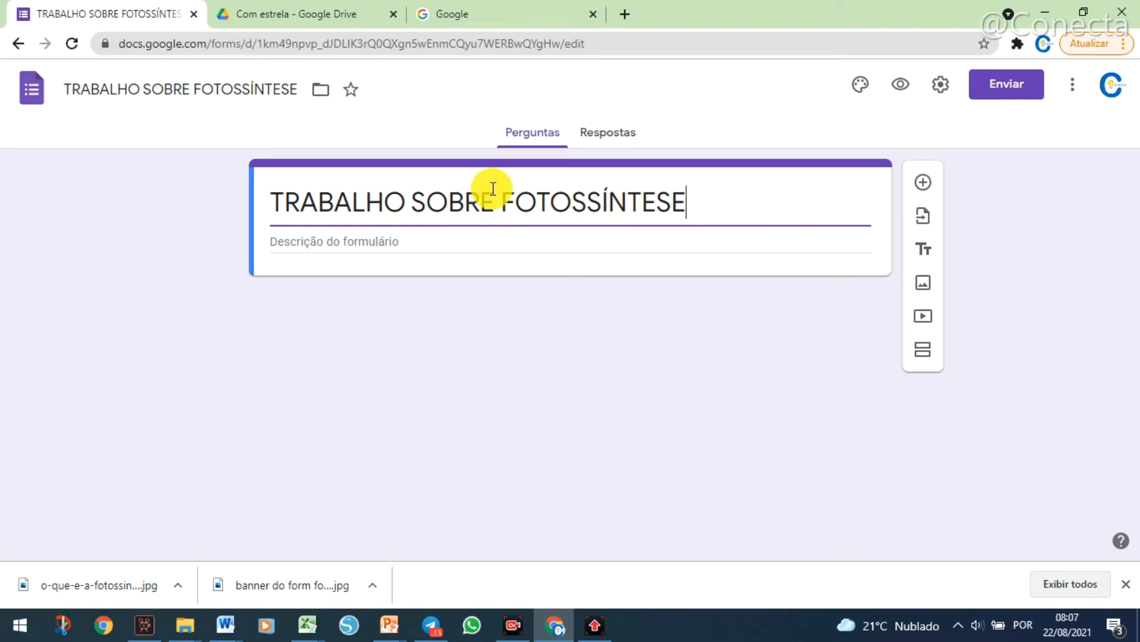
# Move the form into the Drive folder "Formulário sem título (File responses)".
pyautogui.click(325, 94)
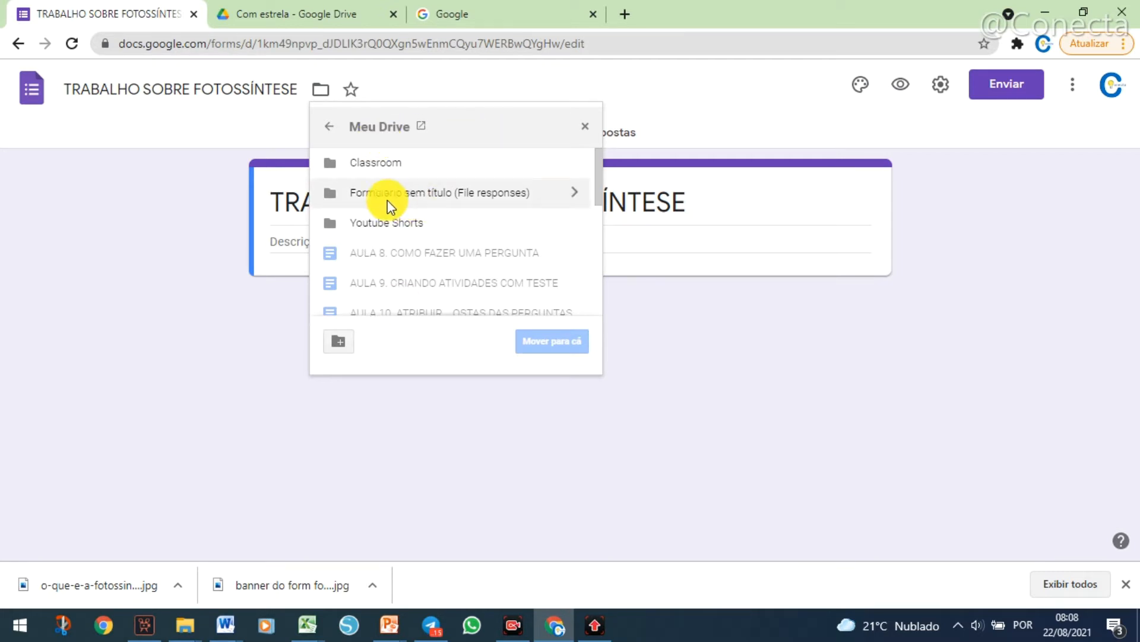
pyautogui.click(422, 196)
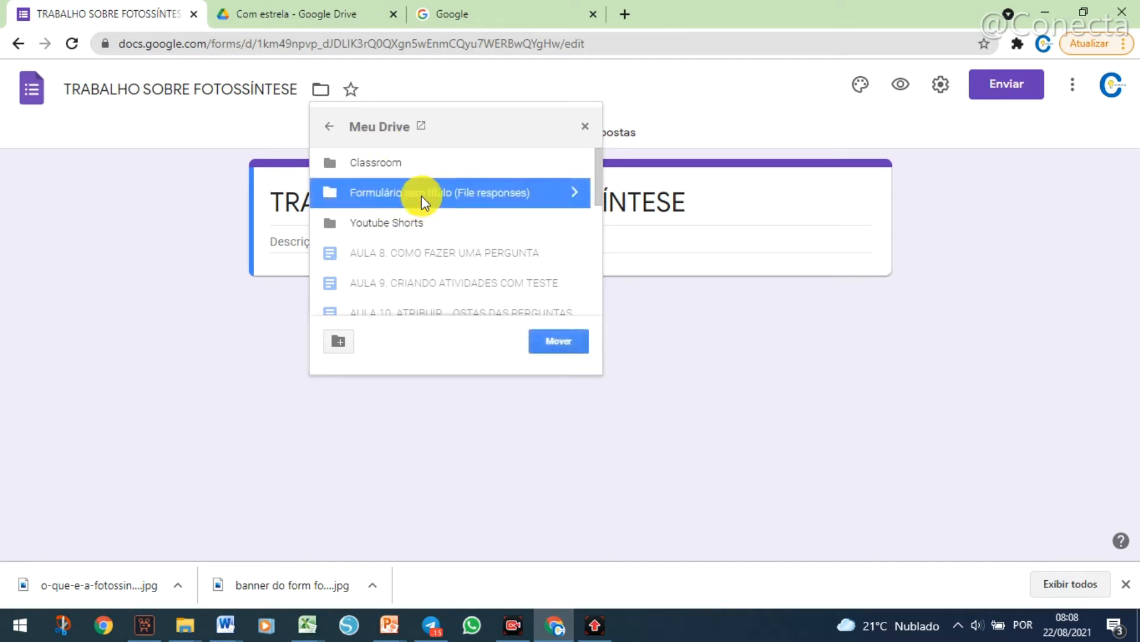
pyautogui.click(565, 345)
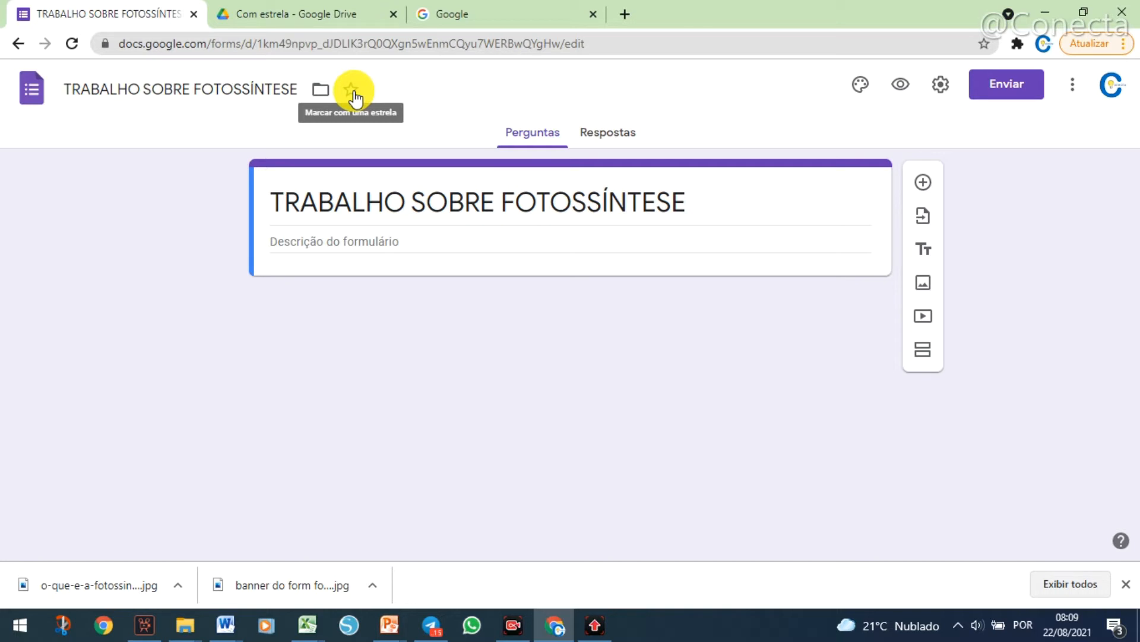
# Check the starred files in Google Drive, then return to the form.
pyautogui.click(337, 13)
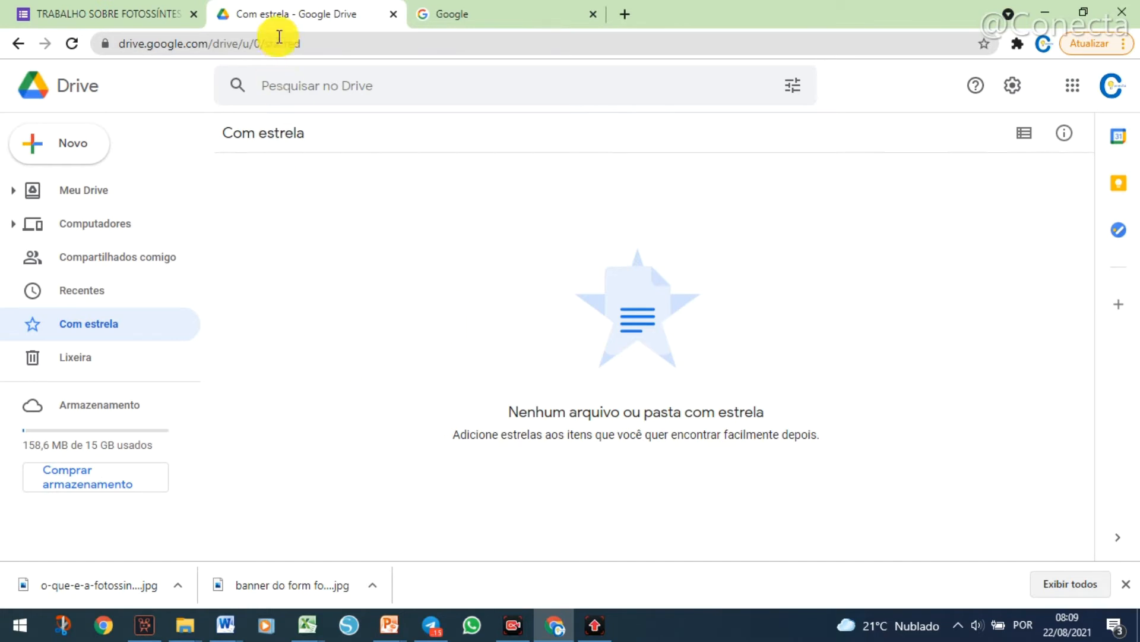
pyautogui.click(499, 16)
pyautogui.click(146, 16)
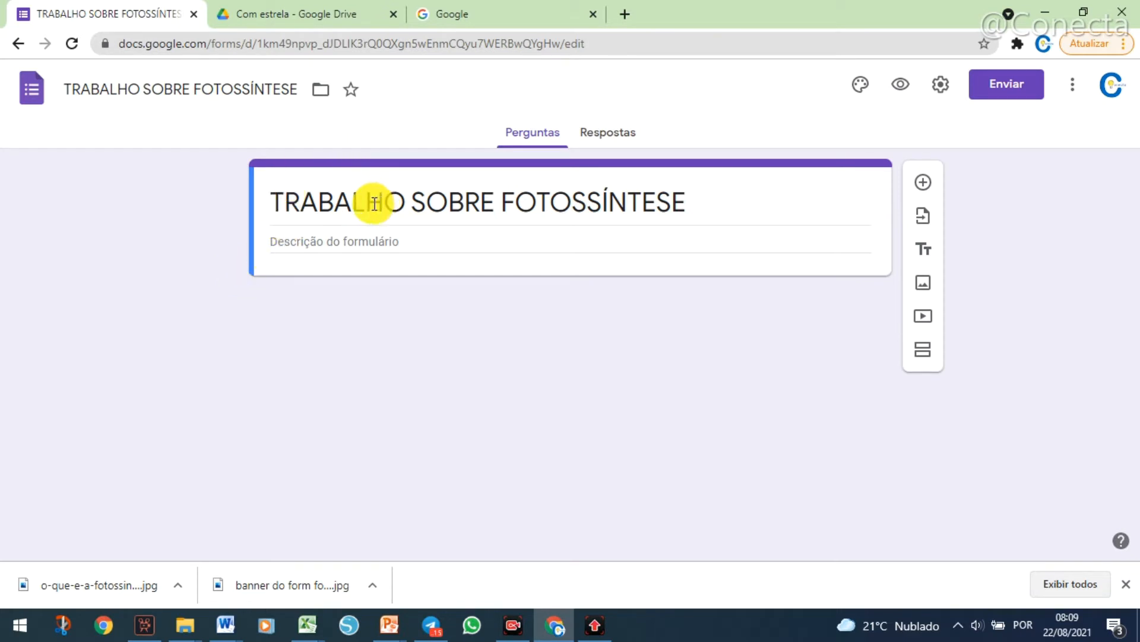
# Mark the form with a star, check Google Drive's starred files for it, and return to the form.
pyautogui.click(354, 91)
pyautogui.click(310, 16)
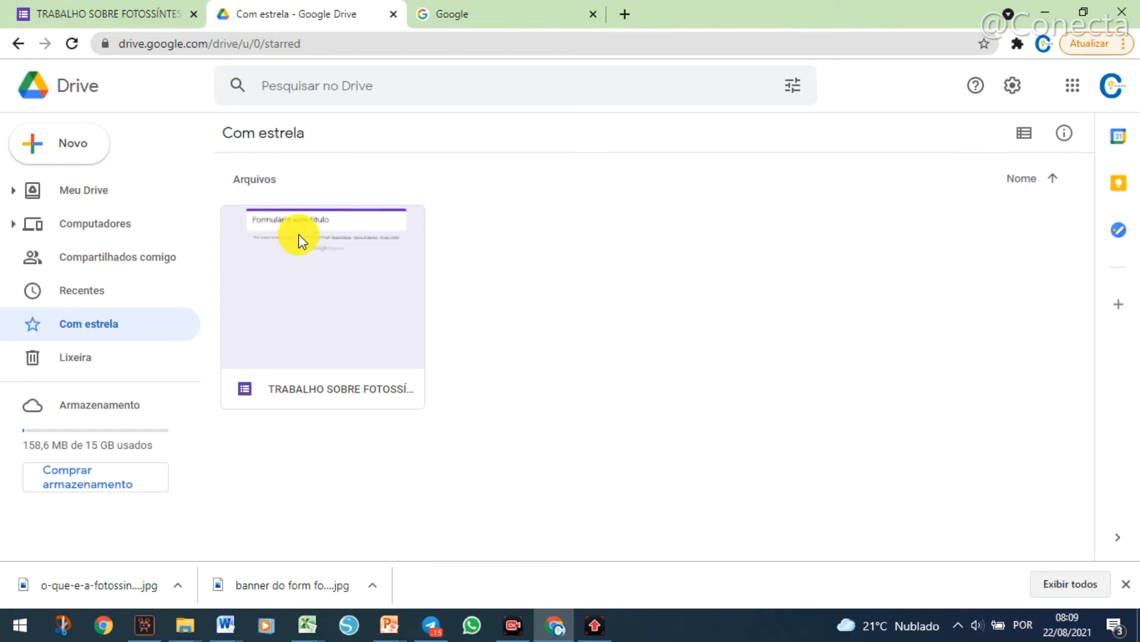
pyautogui.click(127, 13)
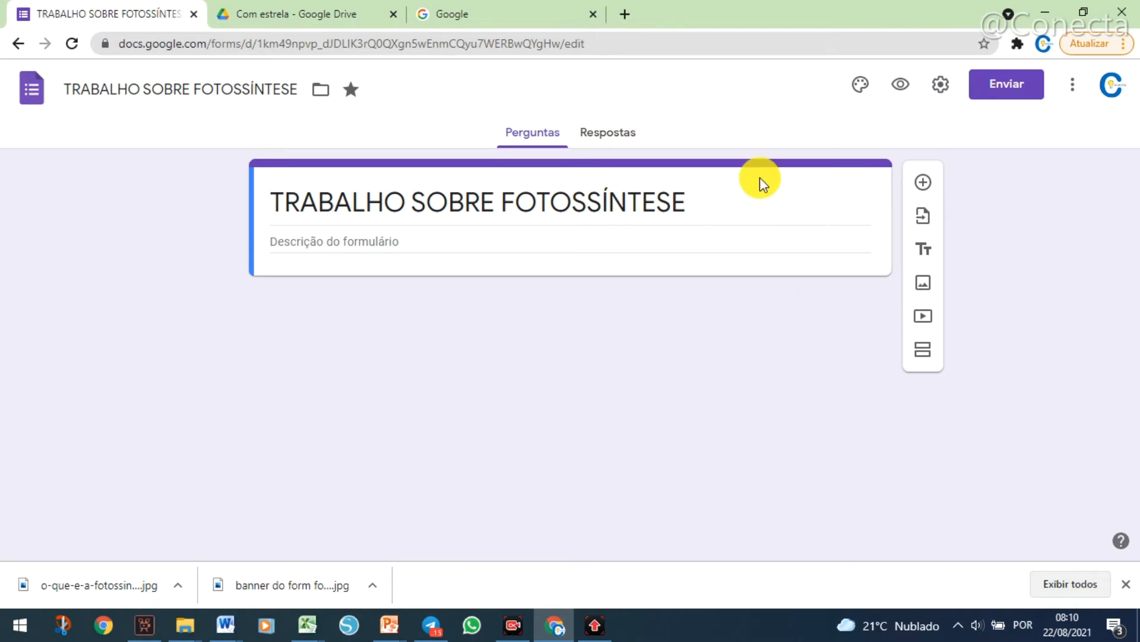
# Open the theme's header image picker and examine the Trabalho e escola images and the upload and photo sources.
pyautogui.click(860, 89)
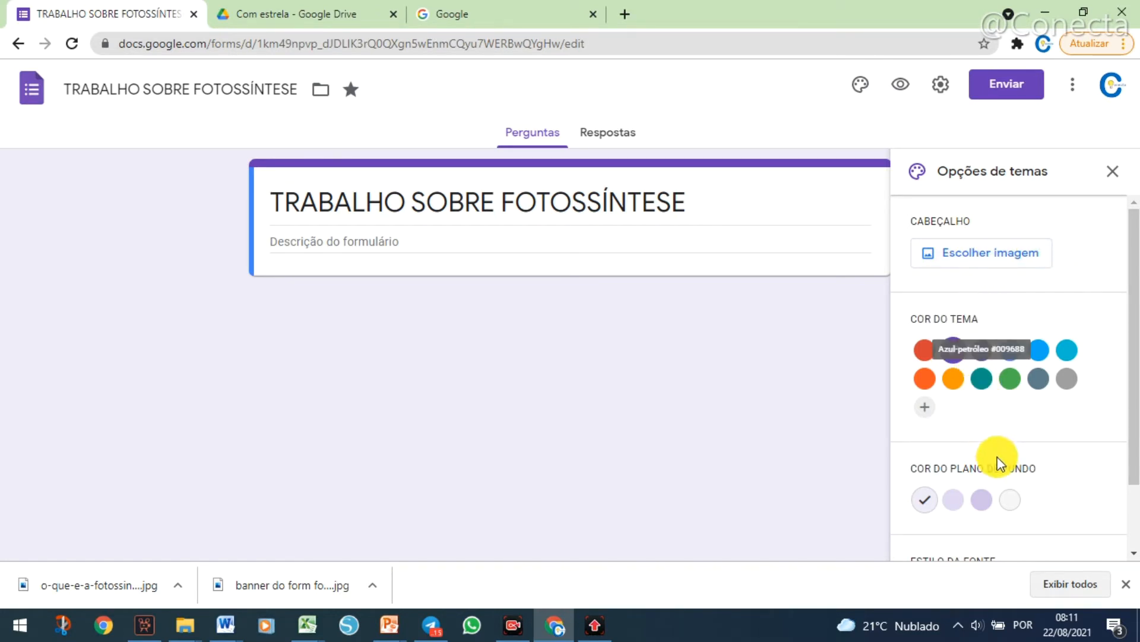
pyautogui.click(956, 255)
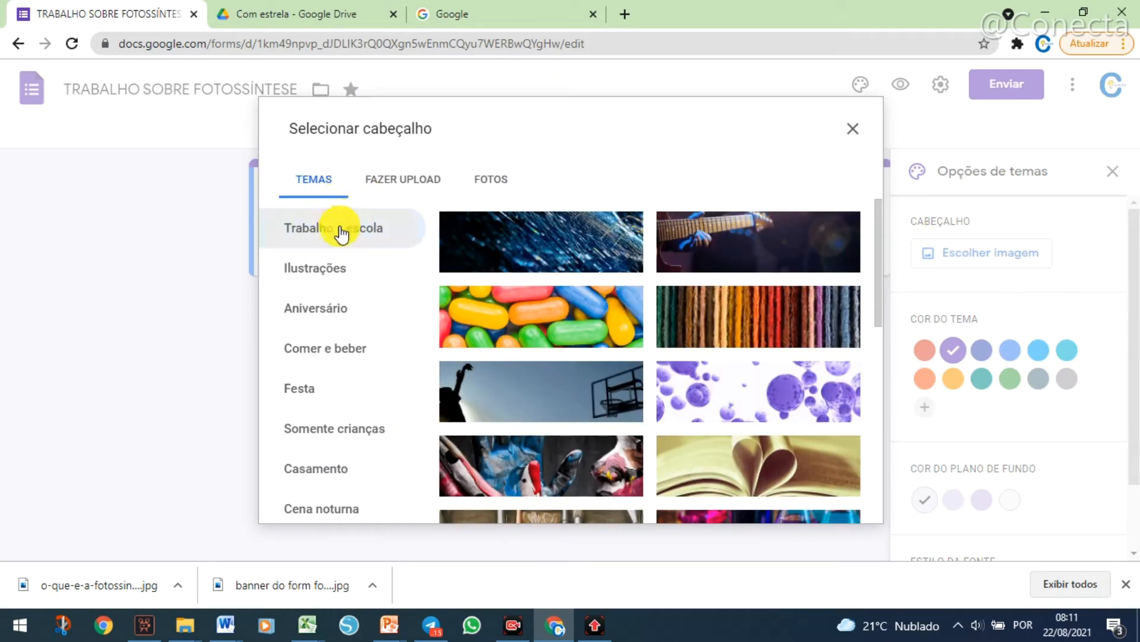
pyautogui.scroll(-1, 628, 414)
pyautogui.scroll(-10, 625, 410)
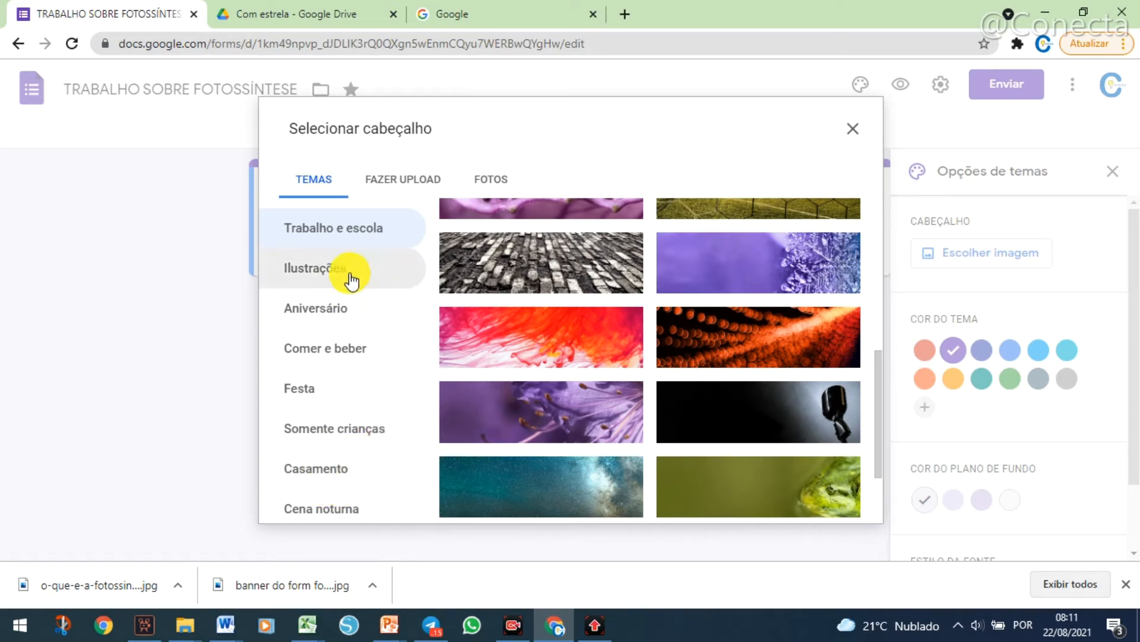
pyautogui.click(364, 234)
pyautogui.scroll(4, 659, 407)
pyautogui.scroll(3, 660, 407)
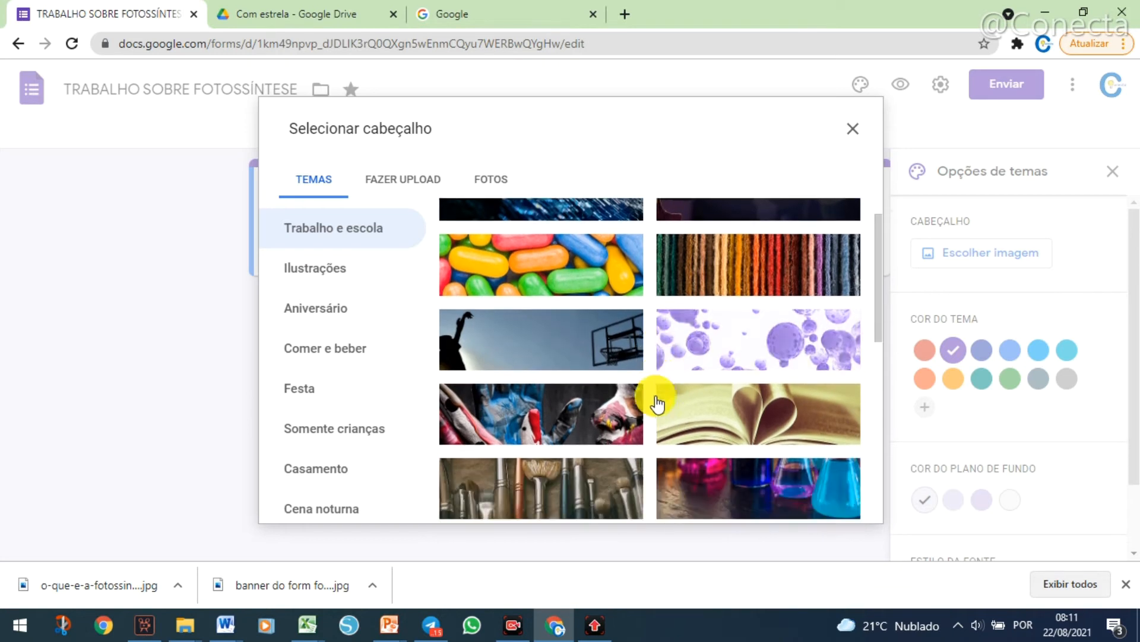
pyautogui.click(423, 189)
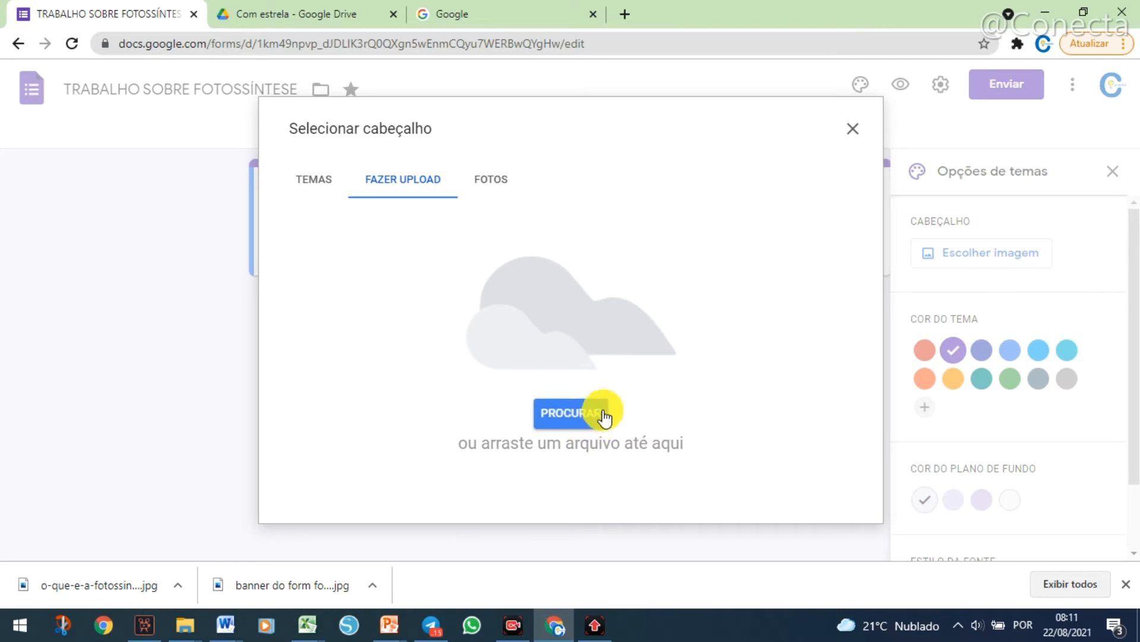
pyautogui.click(502, 183)
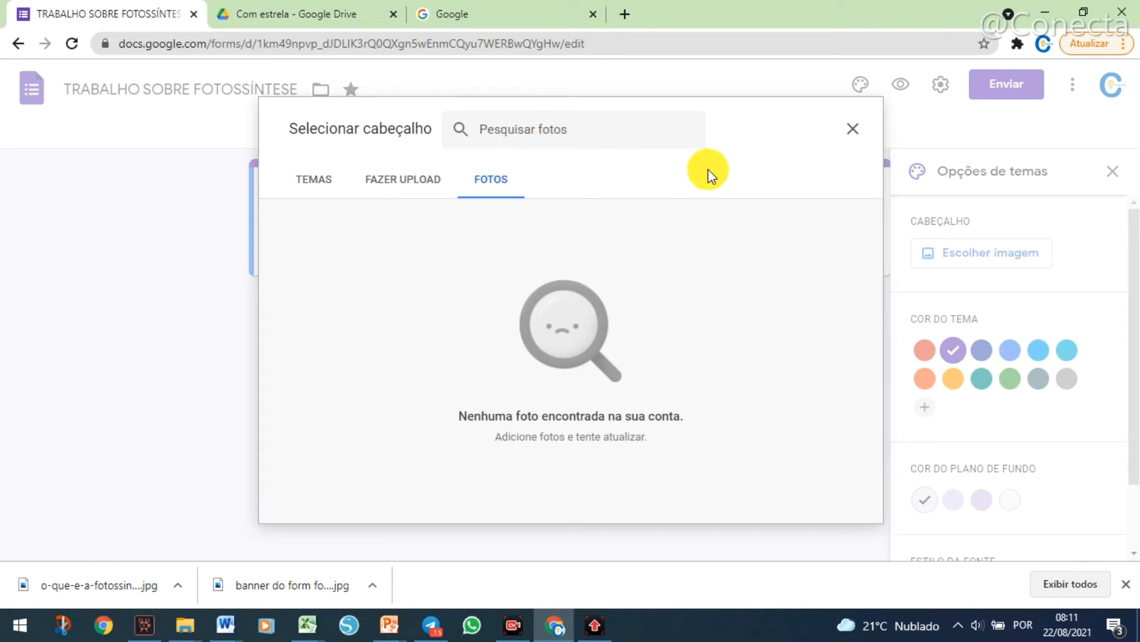
# Upload the image "banner do form fotossintese" and apply it as the form's header with the default crop.
pyautogui.click(410, 178)
pyautogui.click(555, 420)
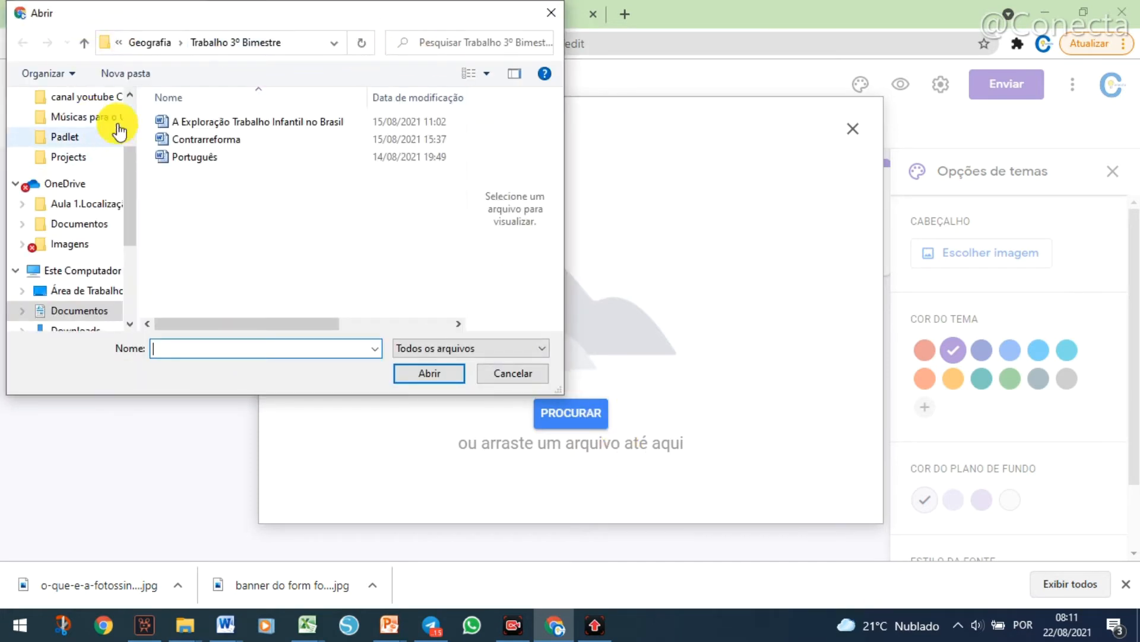
pyautogui.scroll(2, 126, 102)
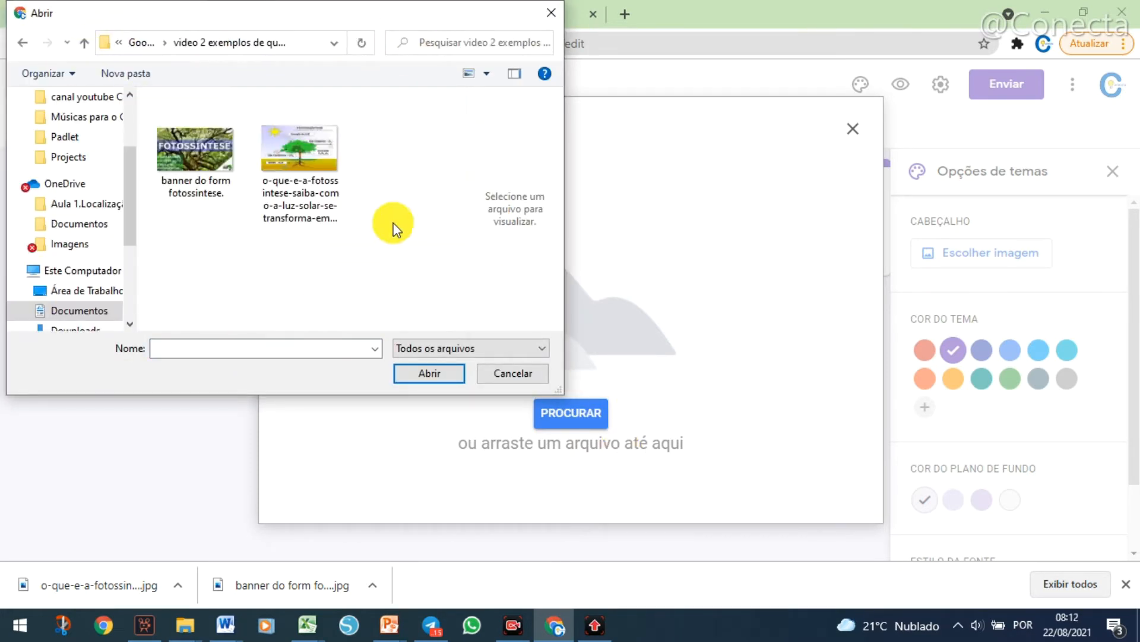
pyautogui.click(183, 151)
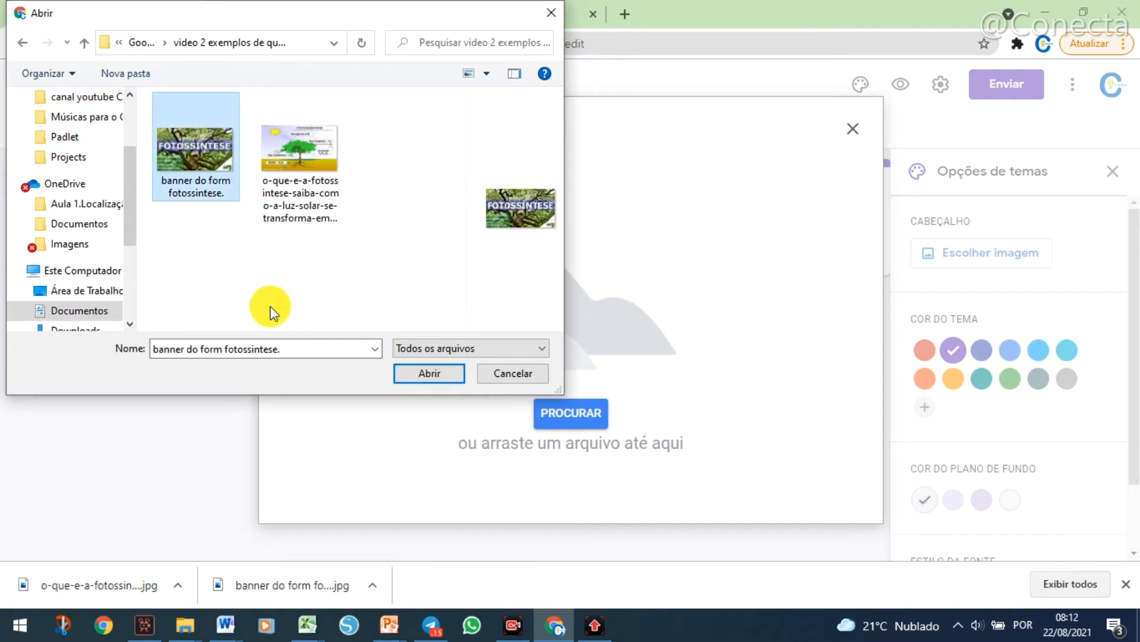
pyautogui.click(426, 381)
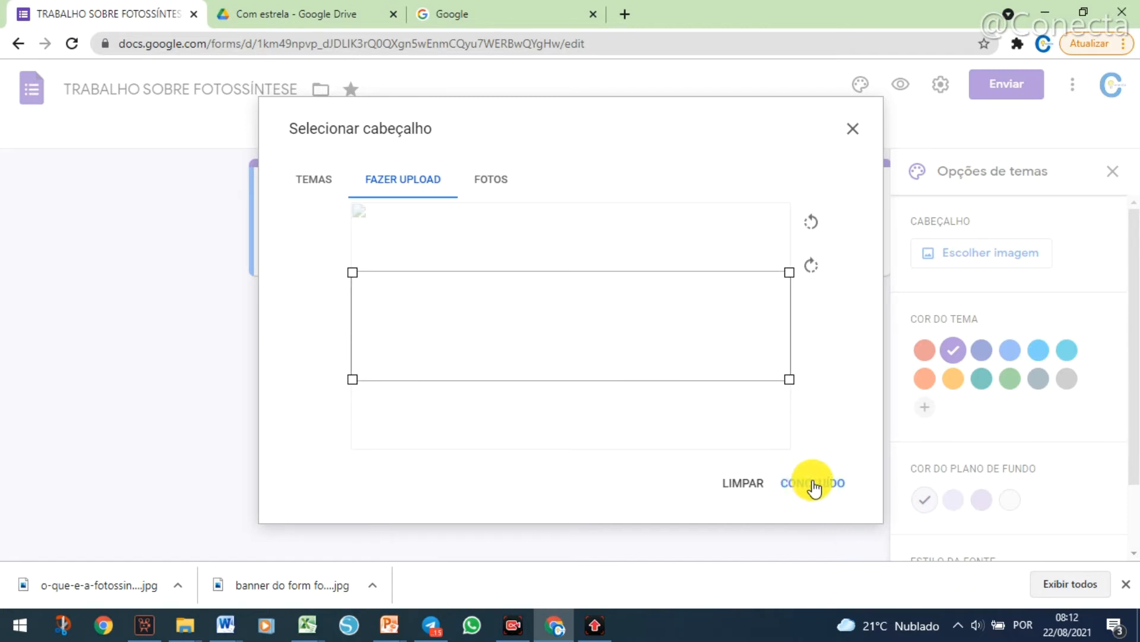
pyautogui.click(812, 481)
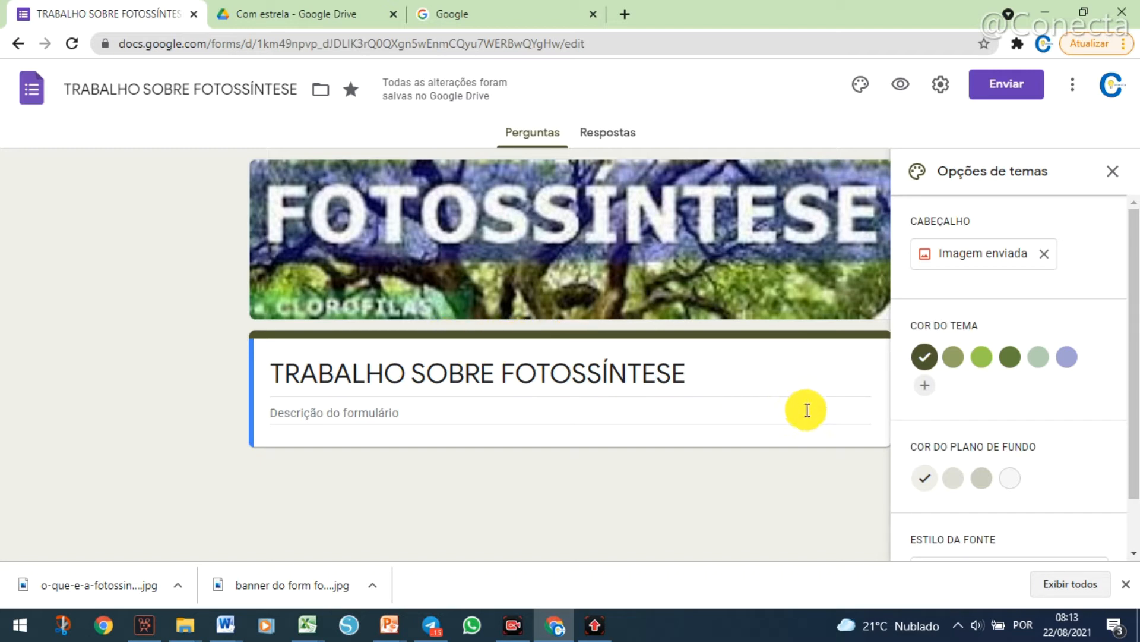
# Try out the suggested theme colors one after another, from olive green through to lavender.
pyautogui.click(952, 357)
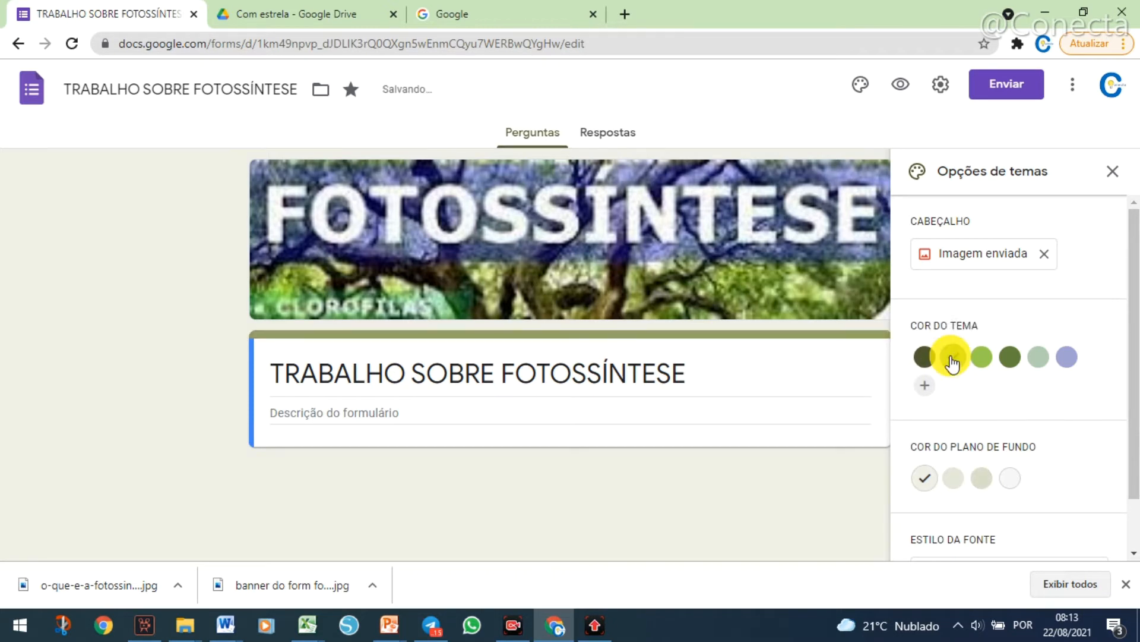
pyautogui.click(981, 357)
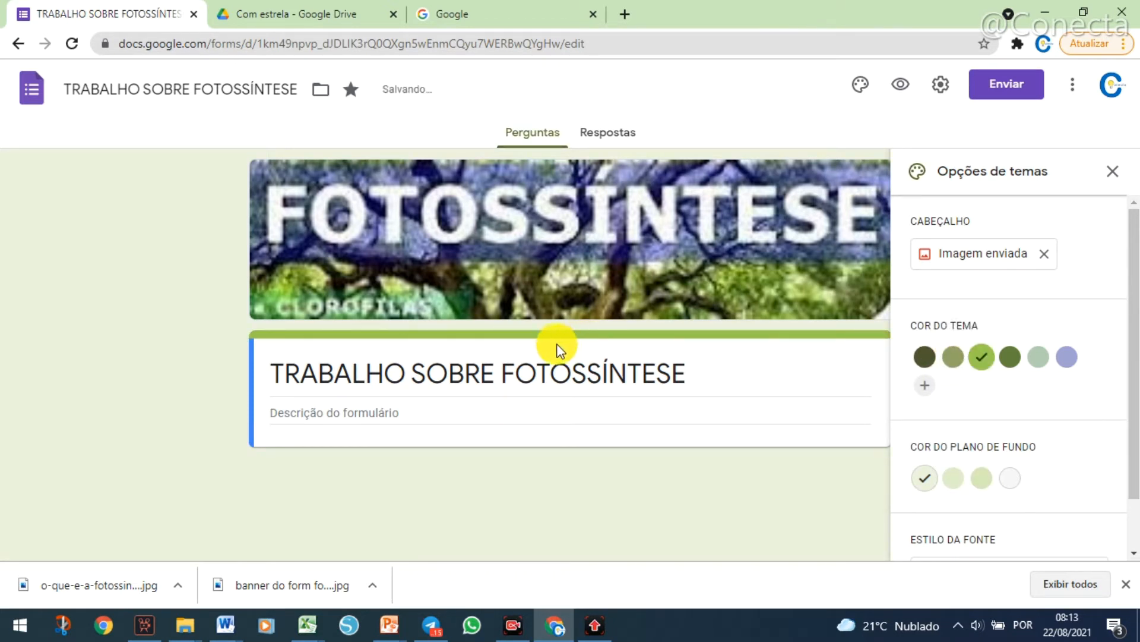
pyautogui.click(1010, 358)
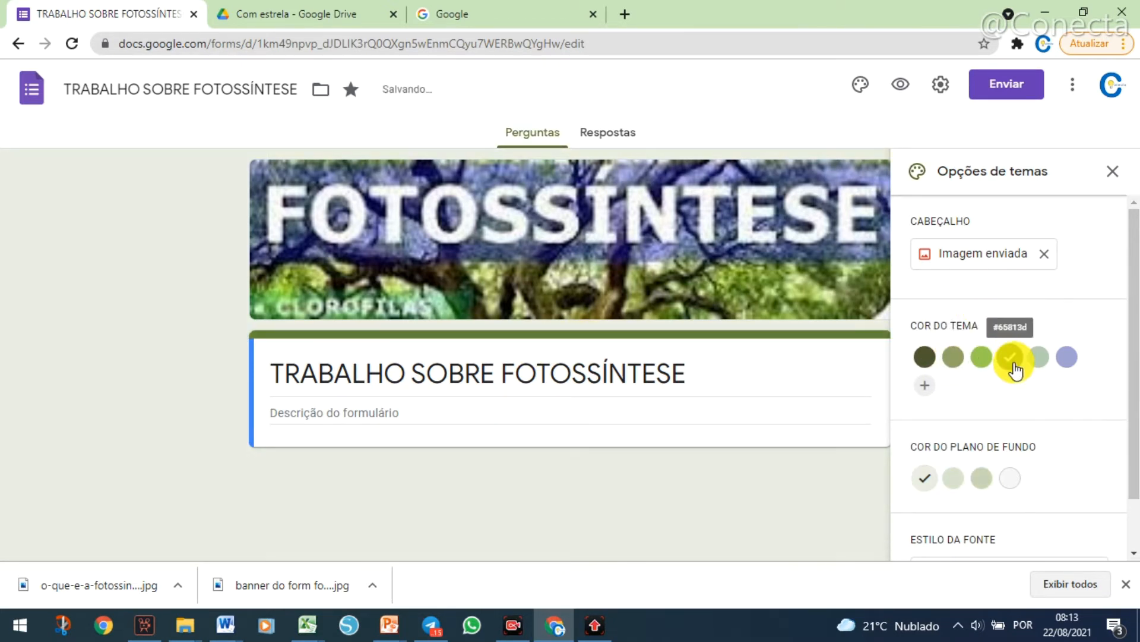
pyautogui.click(1037, 364)
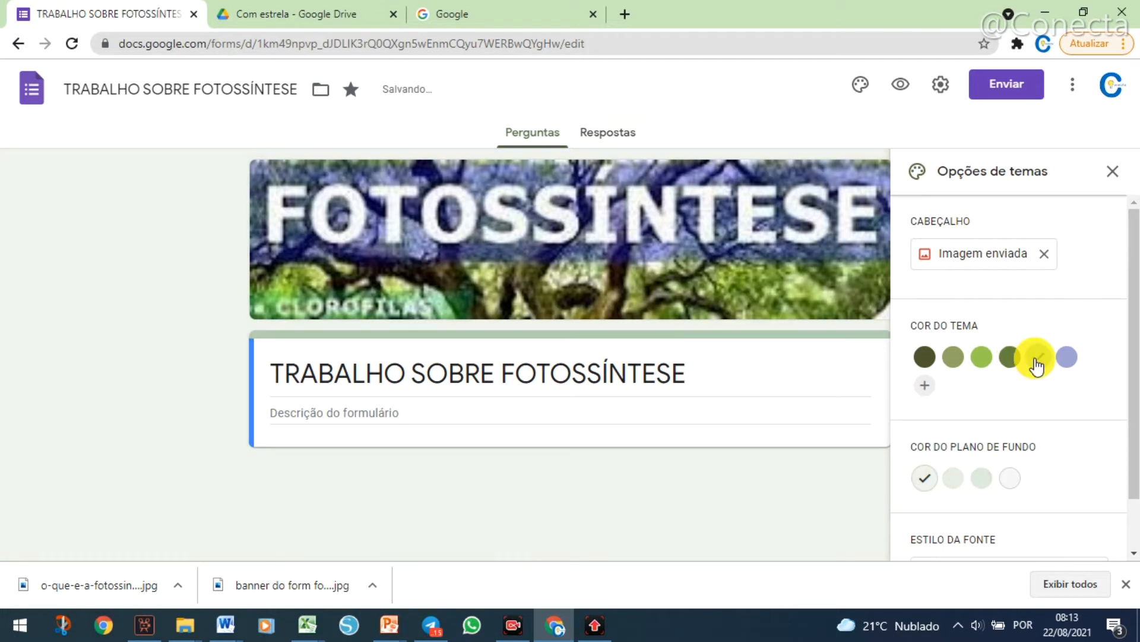
pyautogui.click(1074, 364)
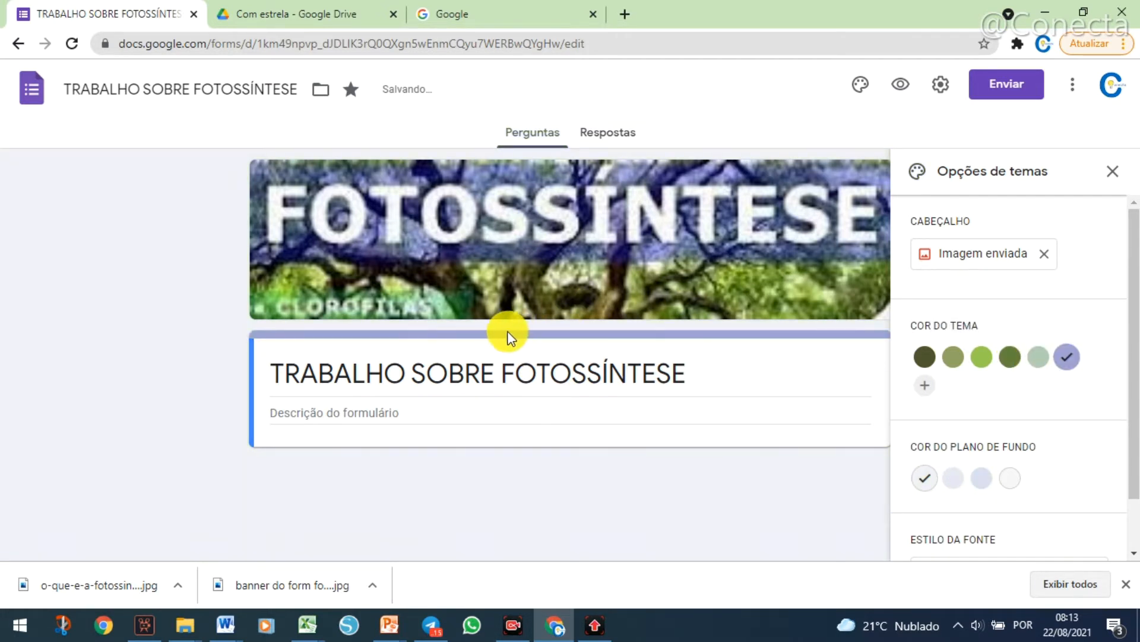
# Compare the bright green and dark green theme colors once more and set the theme color to bright green.
pyautogui.click(981, 358)
pyautogui.click(1010, 358)
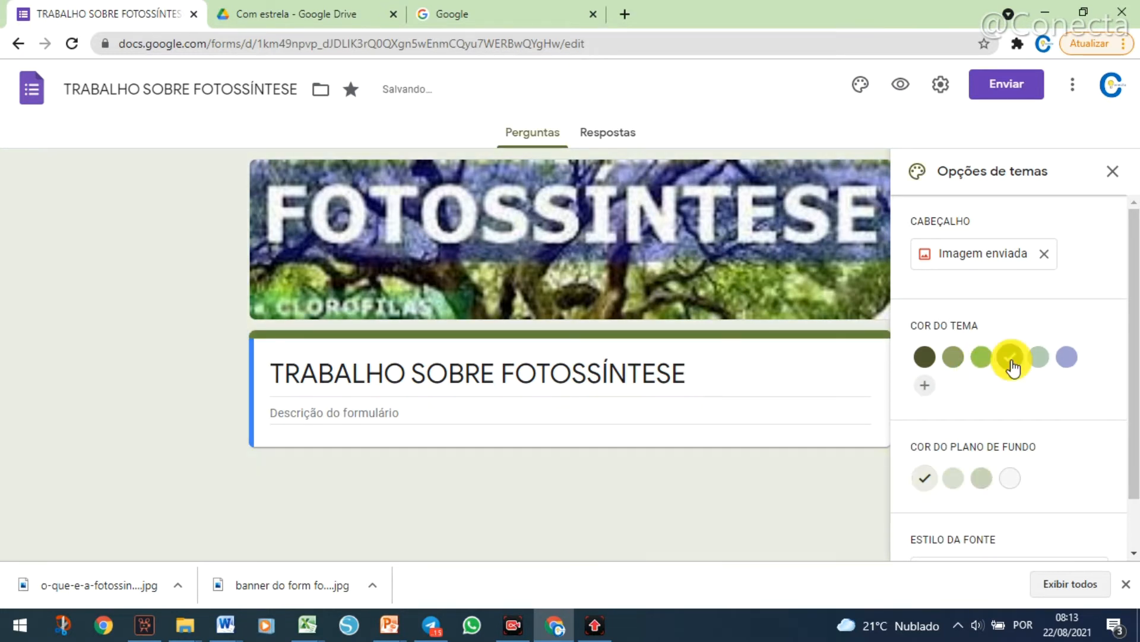
pyautogui.click(980, 358)
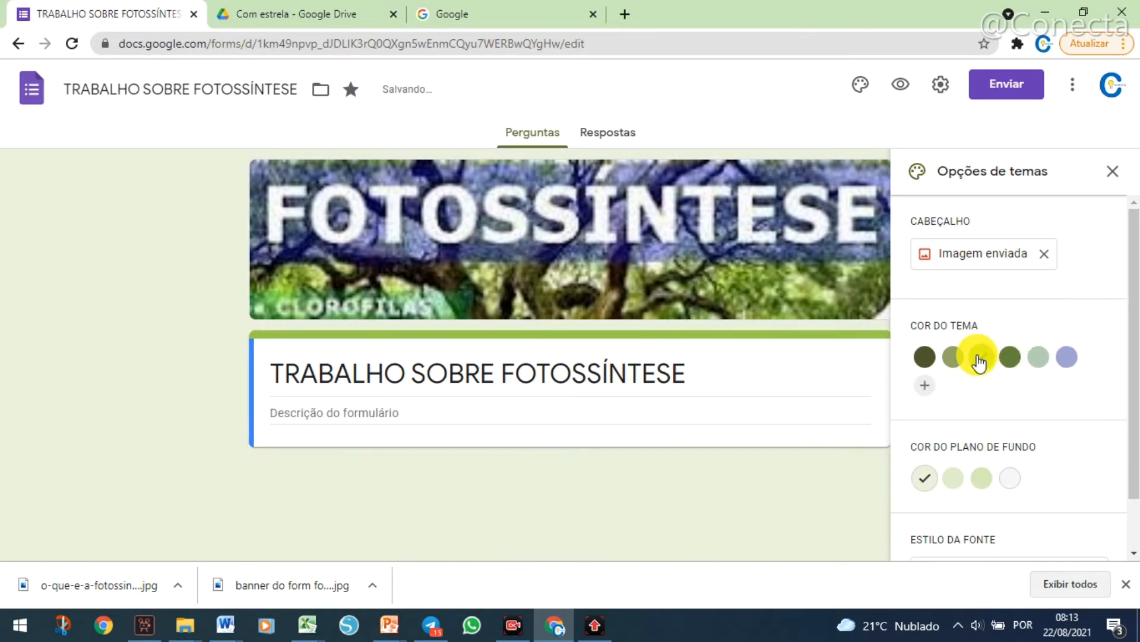
pyautogui.scroll(-1, 975, 446)
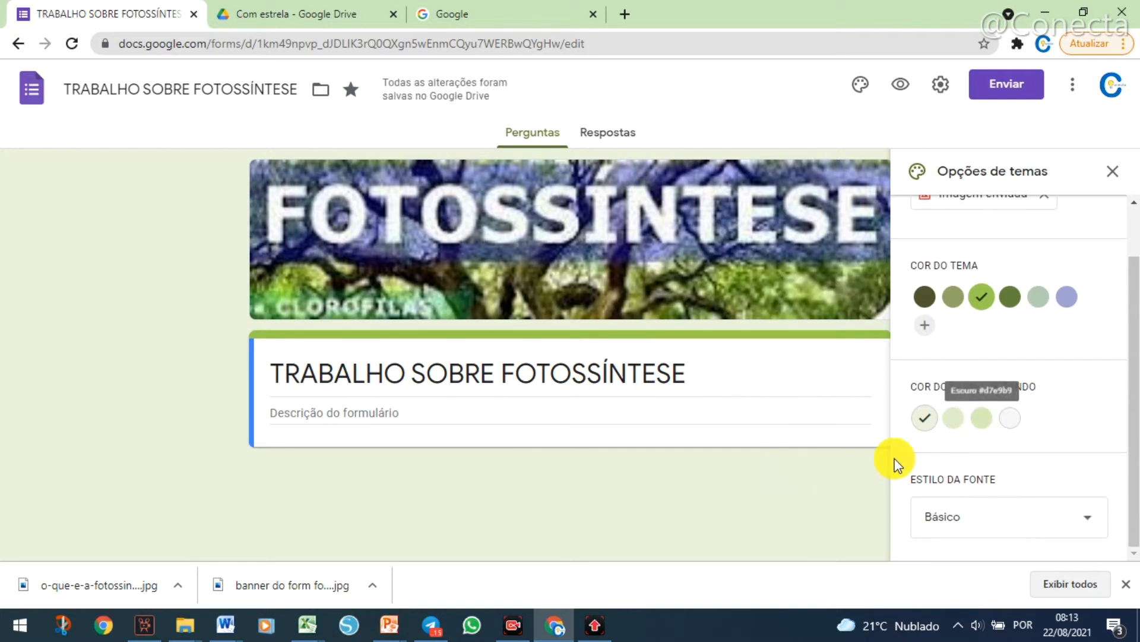
# Compare the suggested background colors, from light green to grey, and set the form's background to the third, darkest green shade.
pyautogui.click(956, 420)
pyautogui.click(982, 423)
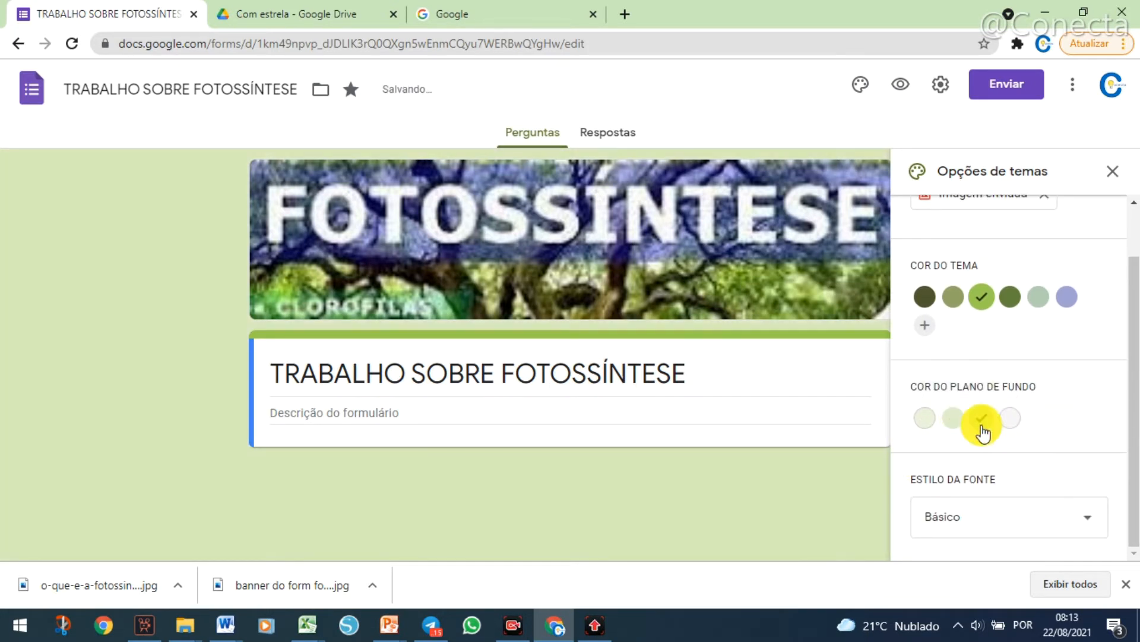
pyautogui.click(1013, 423)
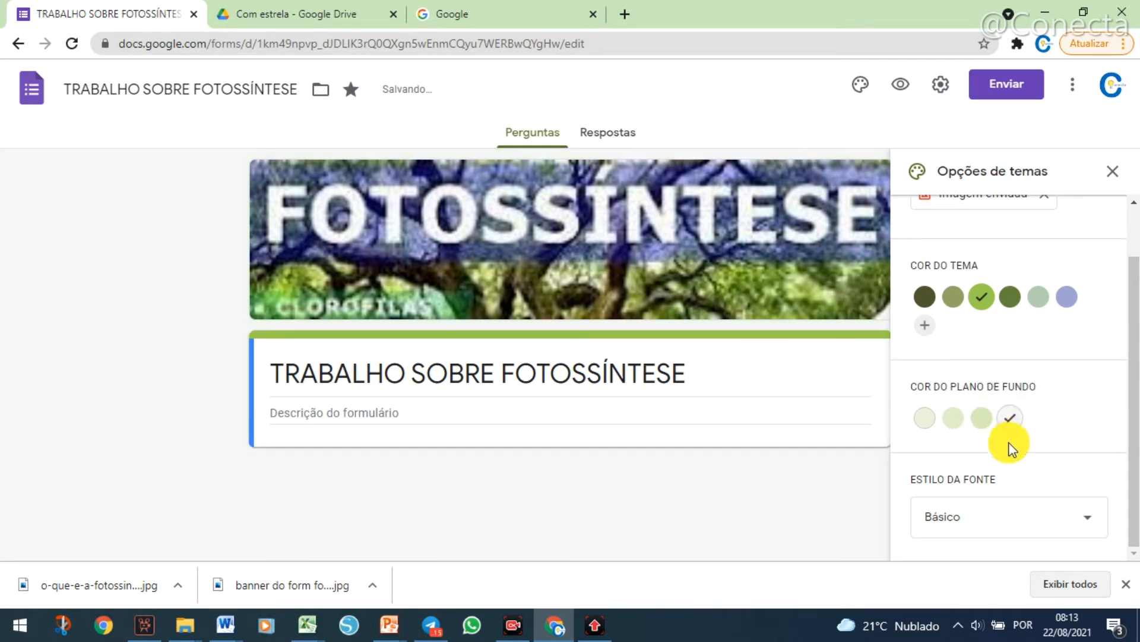
pyautogui.click(980, 422)
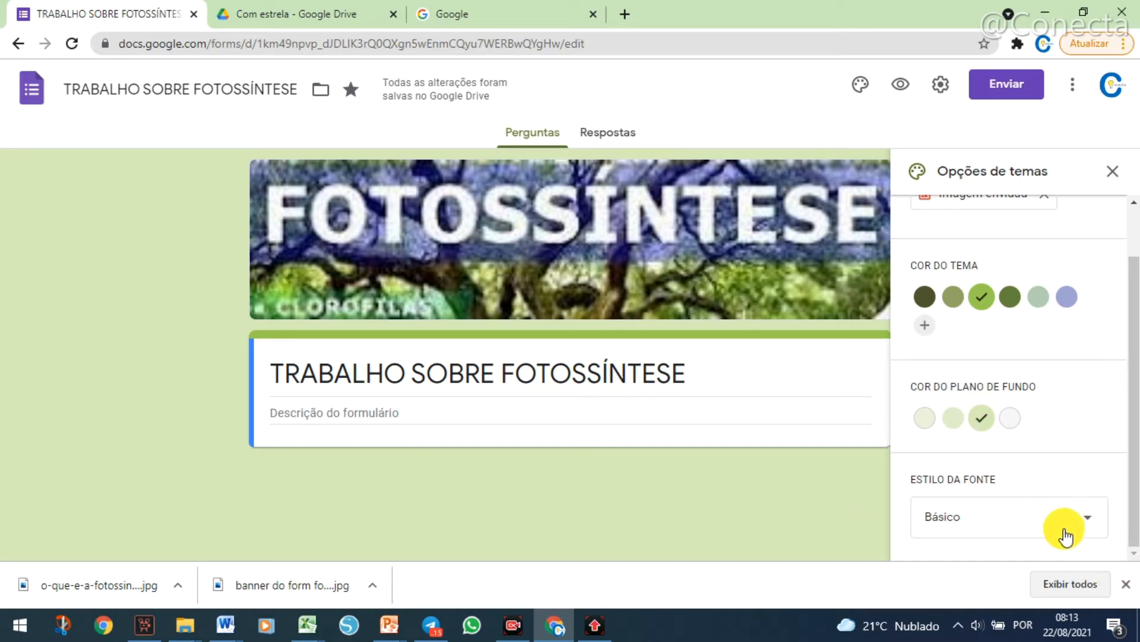
# Check the available theme font styles and keep the font style set to Básico.
pyautogui.click(1089, 527)
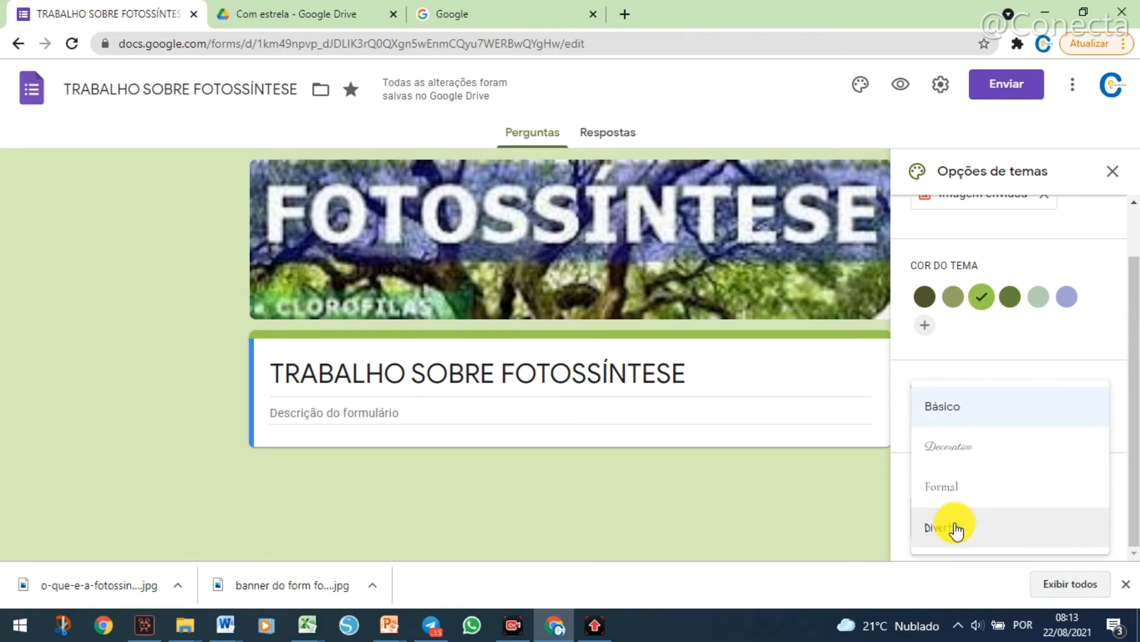
pyautogui.click(960, 411)
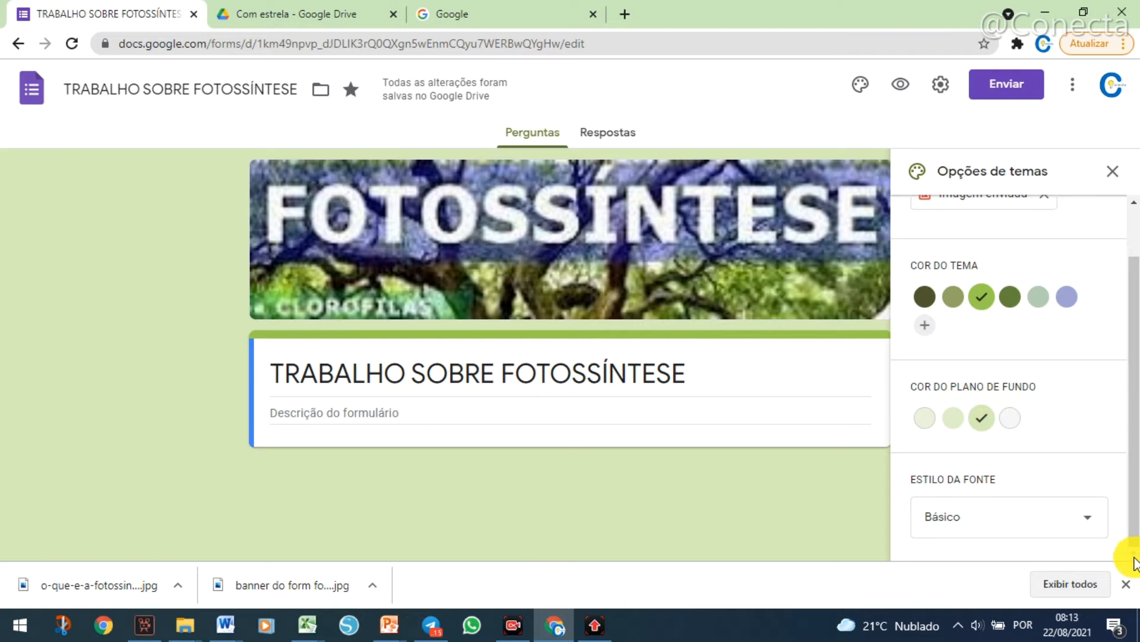
pyautogui.moveTo(1131, 305); pyautogui.dragTo(1130, 420)
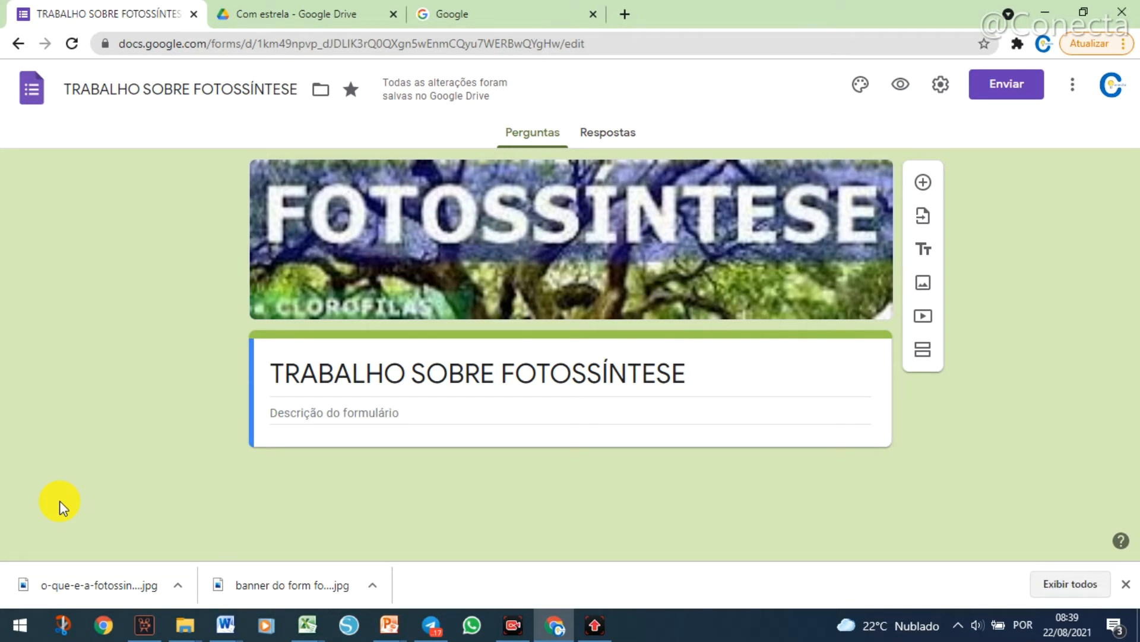
# Preview the form as respondents see it, then close the preview.
pyautogui.click(902, 86)
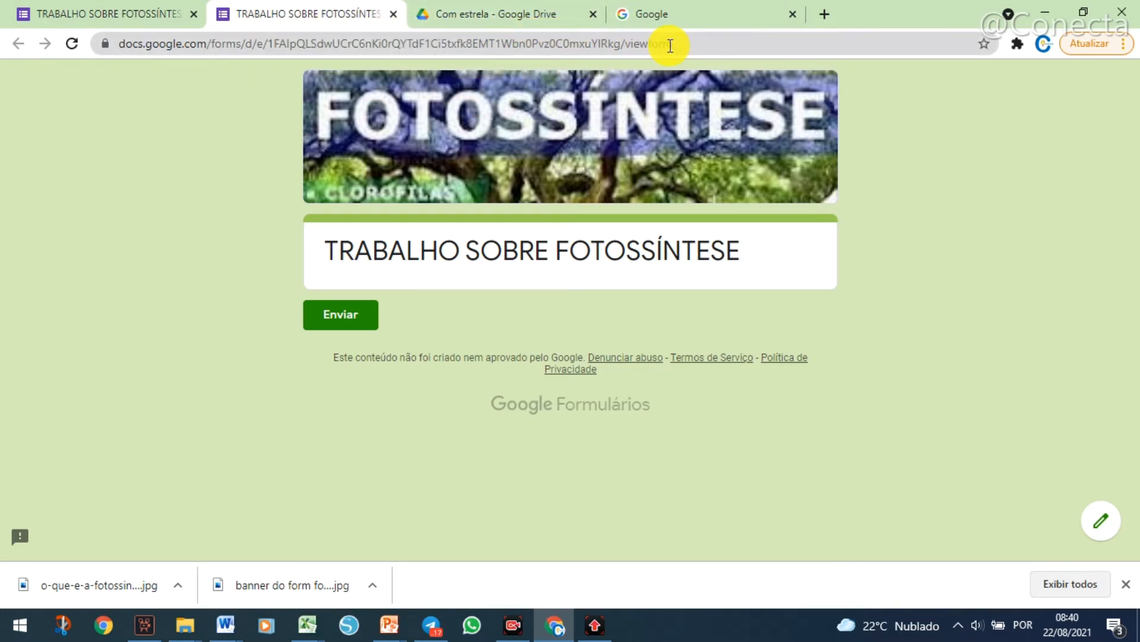
pyautogui.click(392, 15)
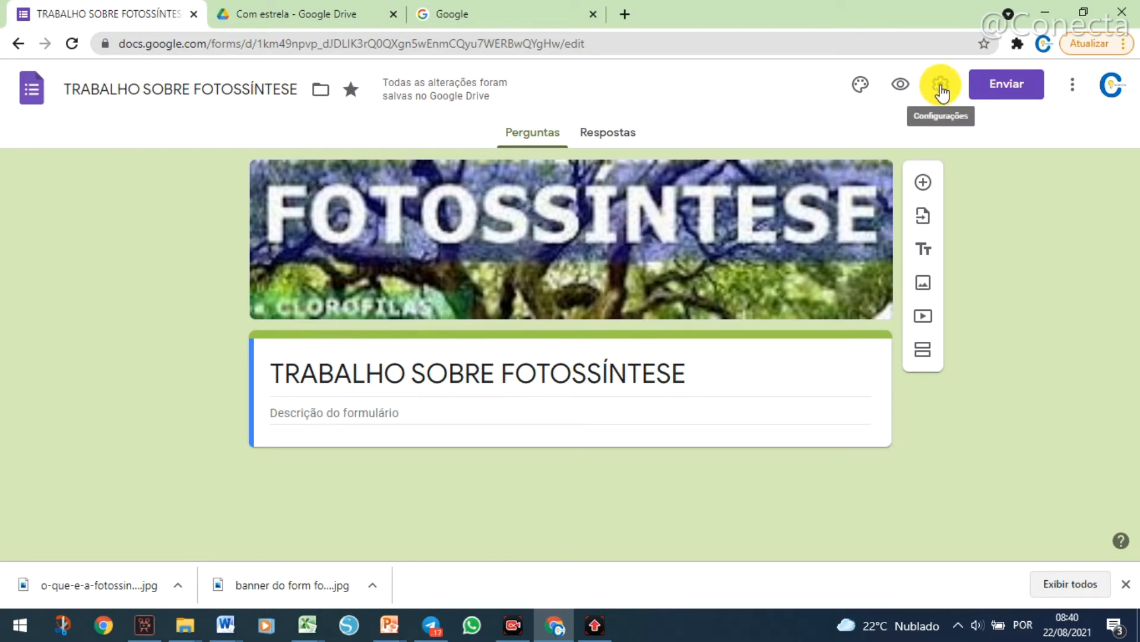
# Open the form's settings and look over the general, presentation and quiz options.
pyautogui.click(941, 90)
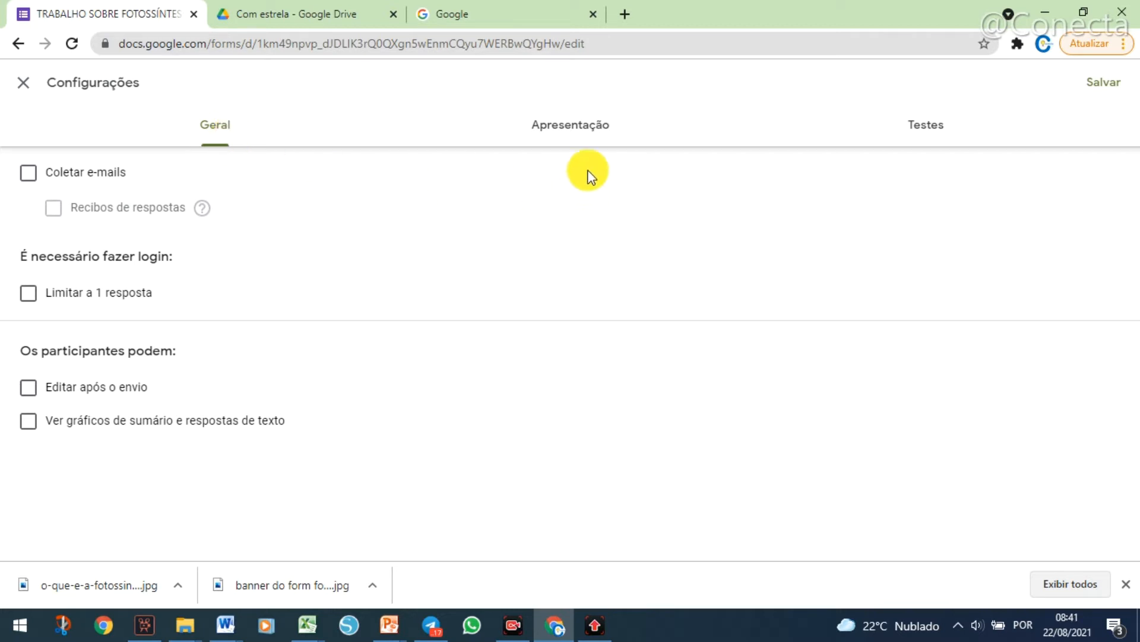
pyautogui.click(591, 137)
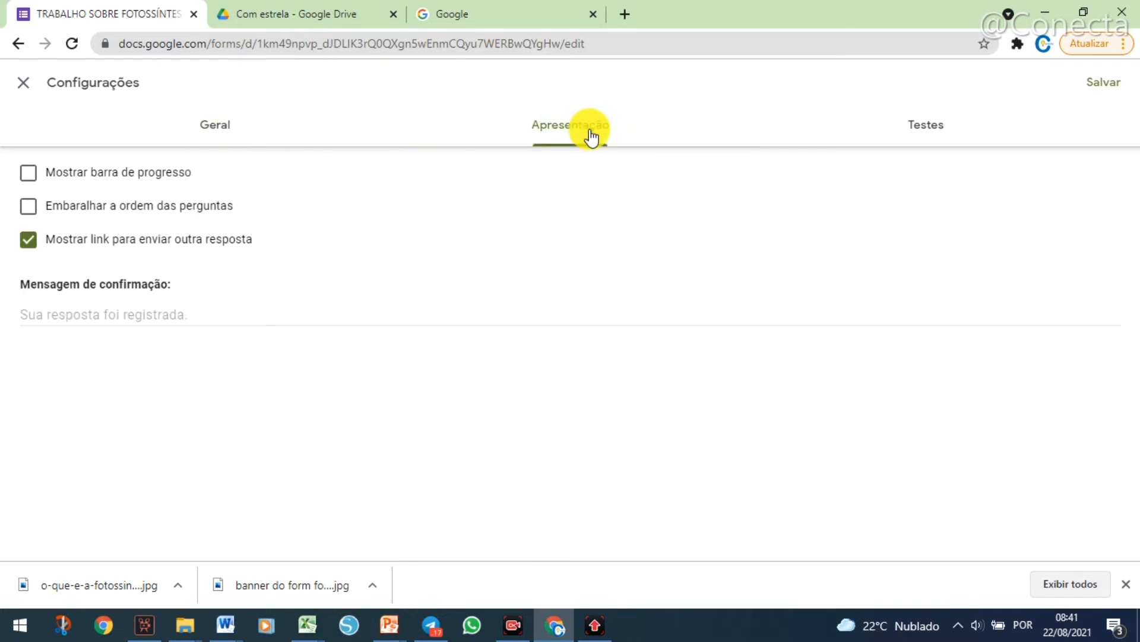
pyautogui.click(945, 133)
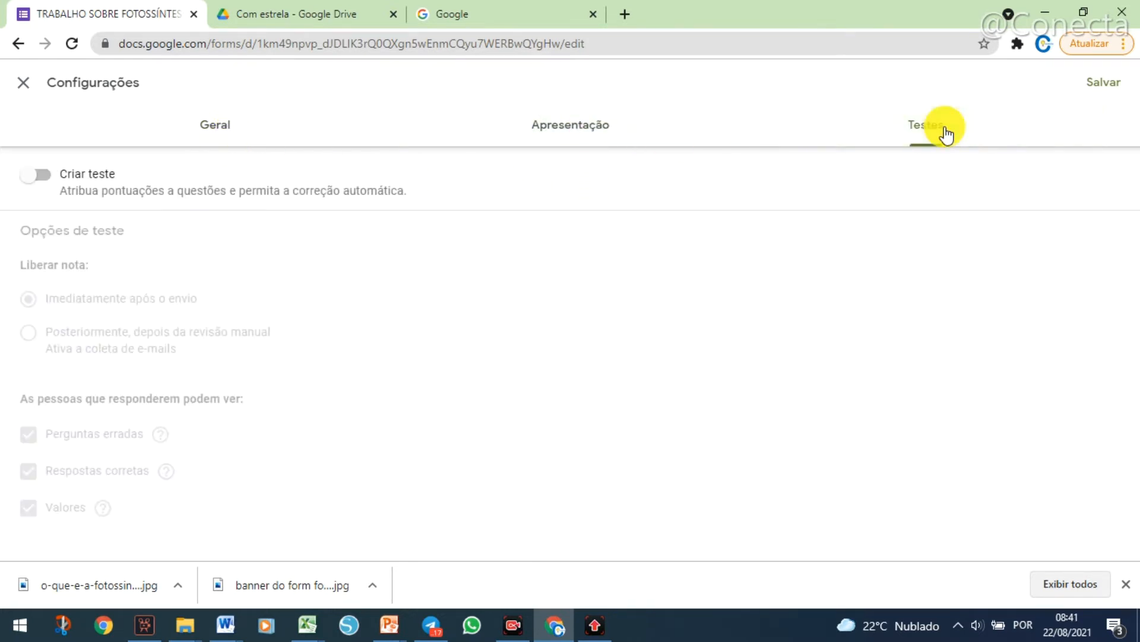
pyautogui.click(209, 127)
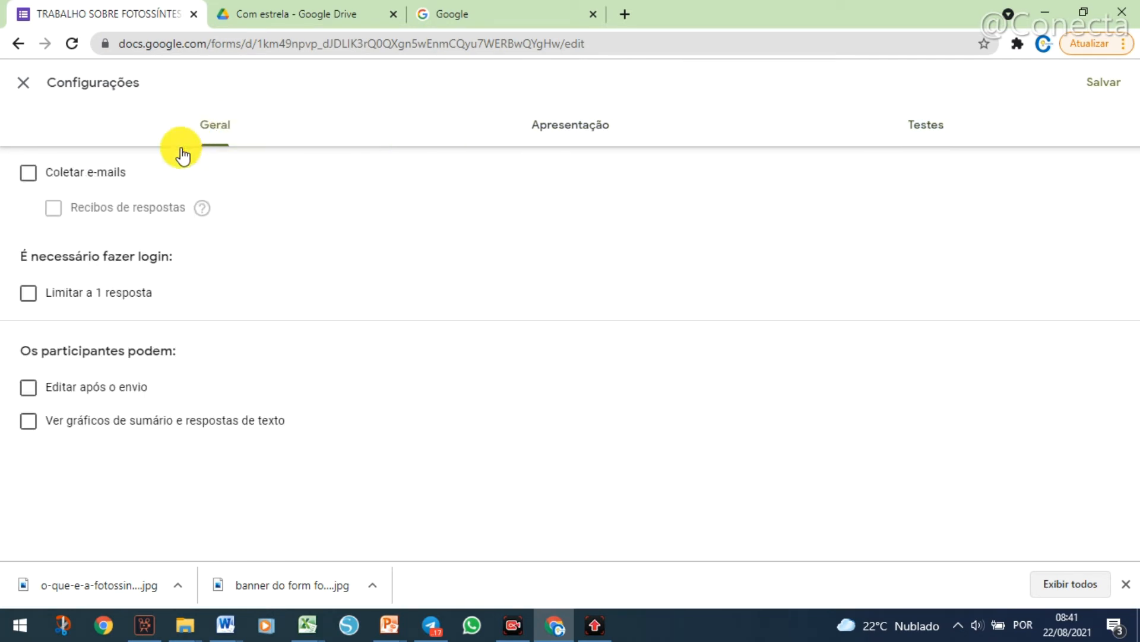
# Turn on e-mail collection with response receipts sent Sempre, and limit the form to 1 response per participant.
pyautogui.click(24, 177)
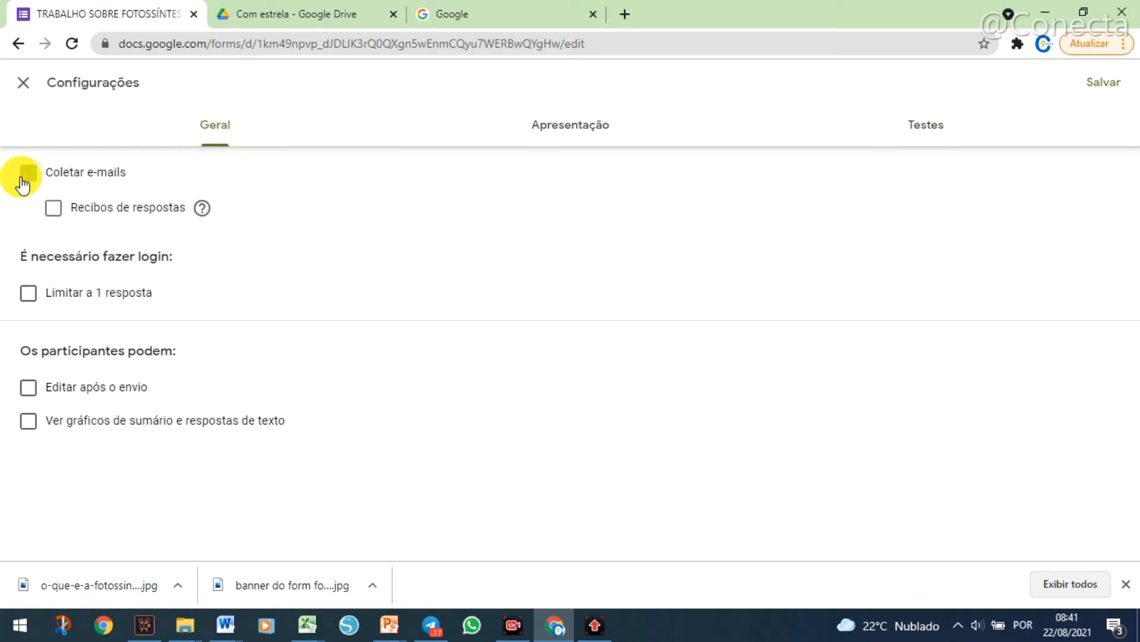
pyautogui.click(54, 210)
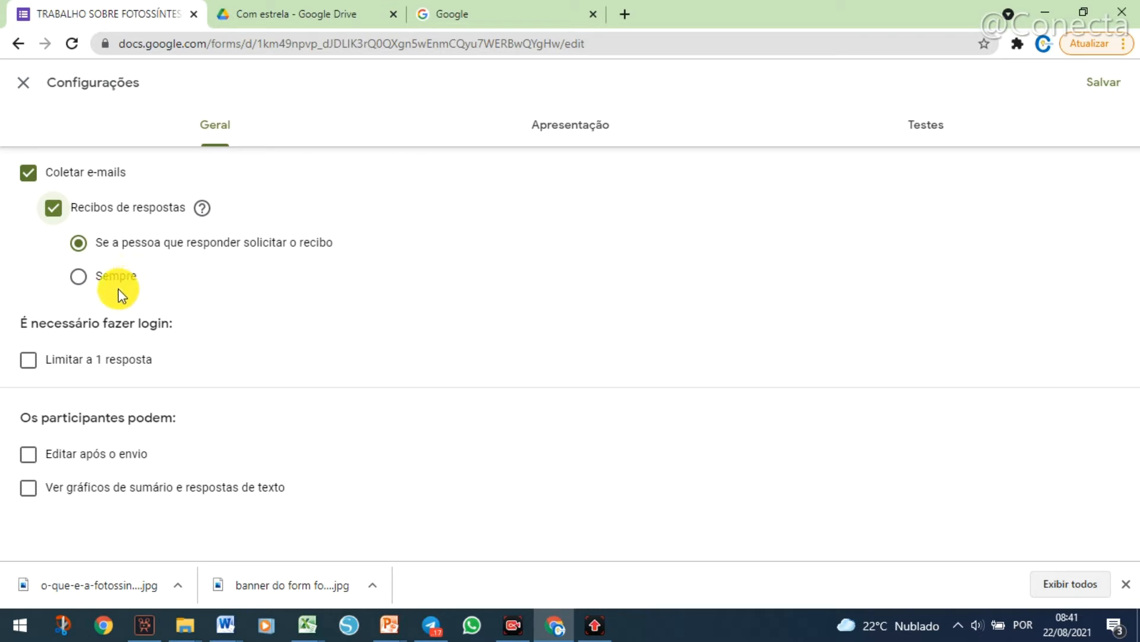
pyautogui.click(84, 290)
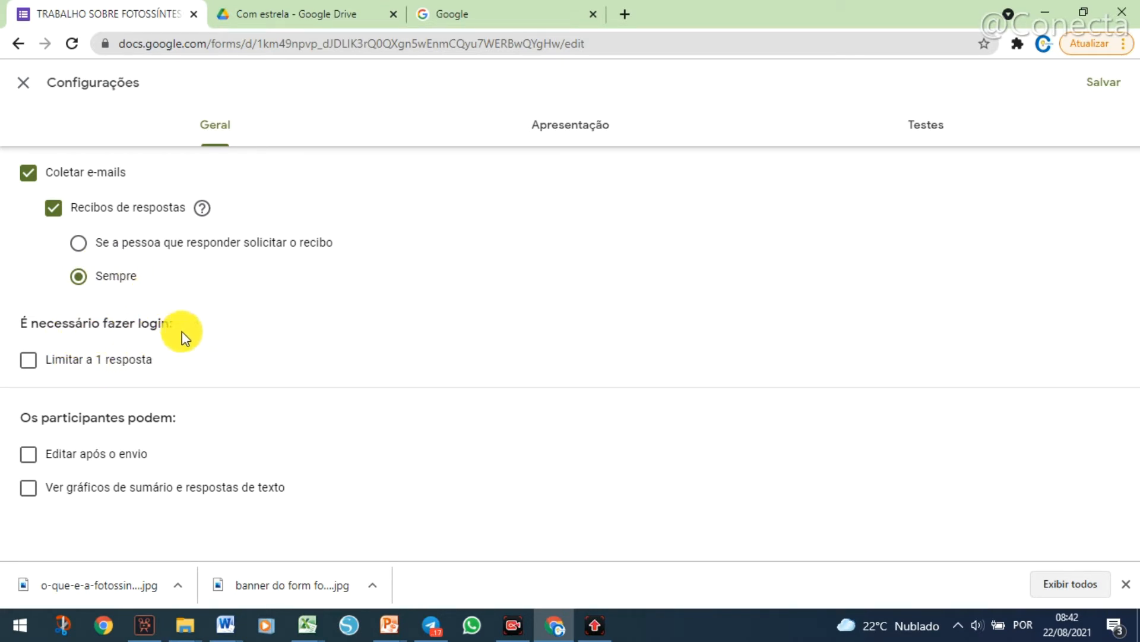
pyautogui.click(28, 363)
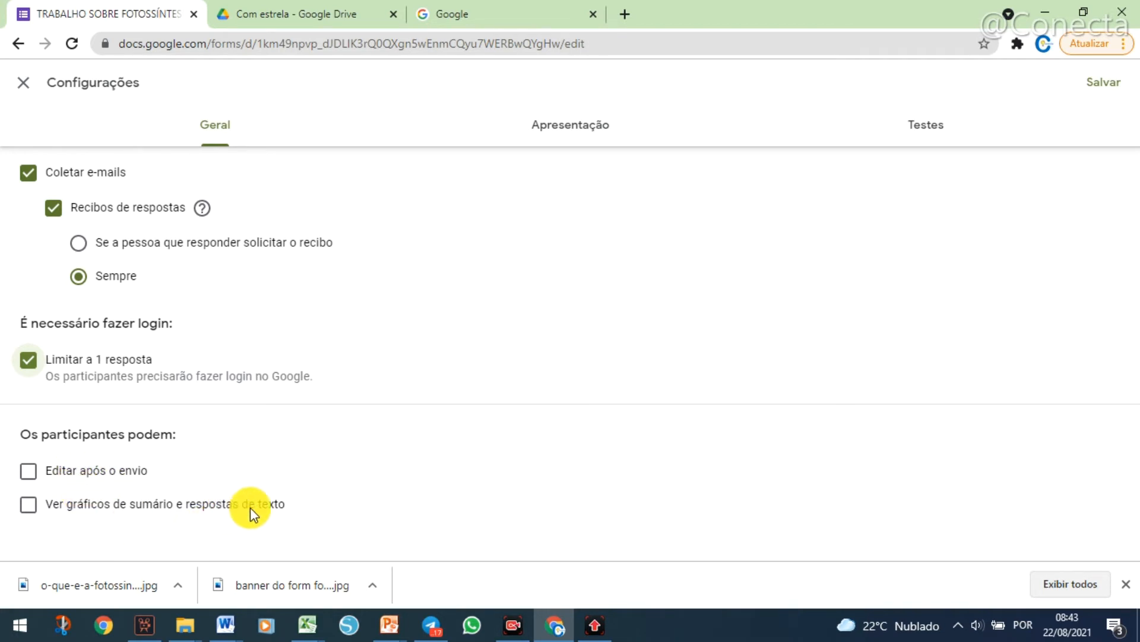
pyautogui.click(29, 477)
pyautogui.click(31, 477)
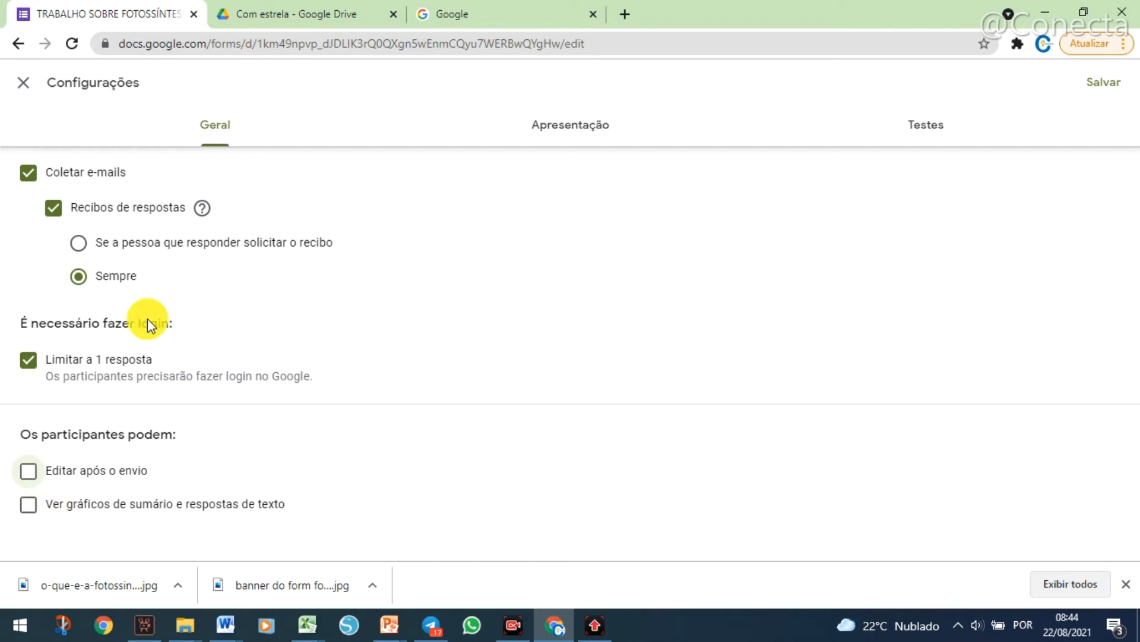
# Examine the form's presentation options, including the confirmation message field.
pyautogui.click(579, 128)
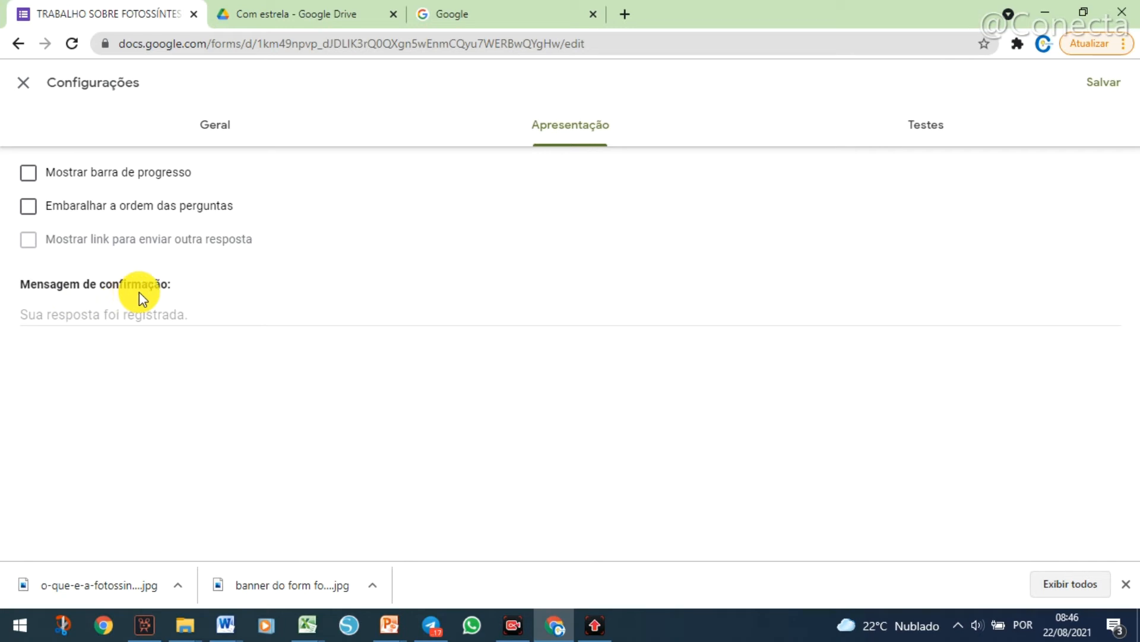
pyautogui.click(117, 311)
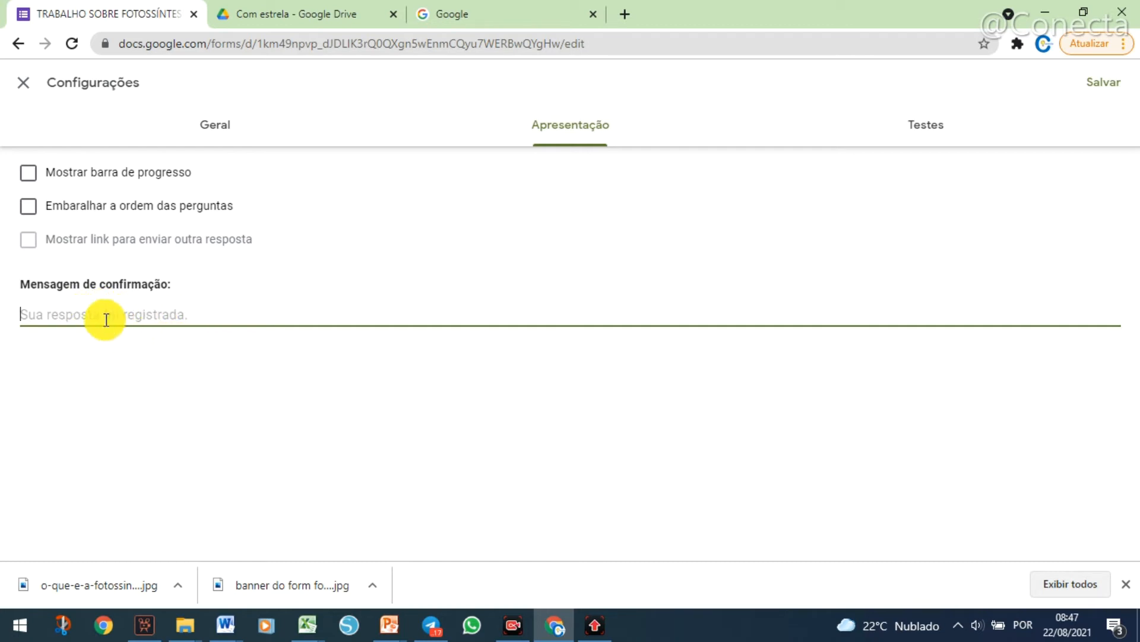
# Turn on Criar teste, release grades Posteriormente, depois da revisão manual, and check the general settings for e-mail collection.
pyautogui.click(933, 132)
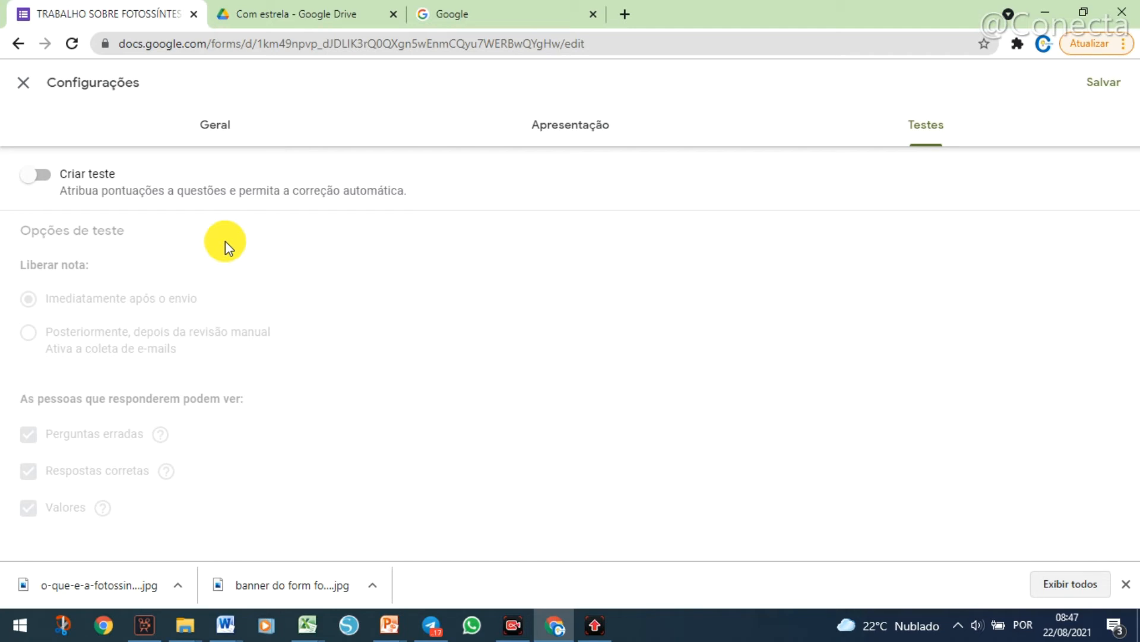
pyautogui.click(37, 188)
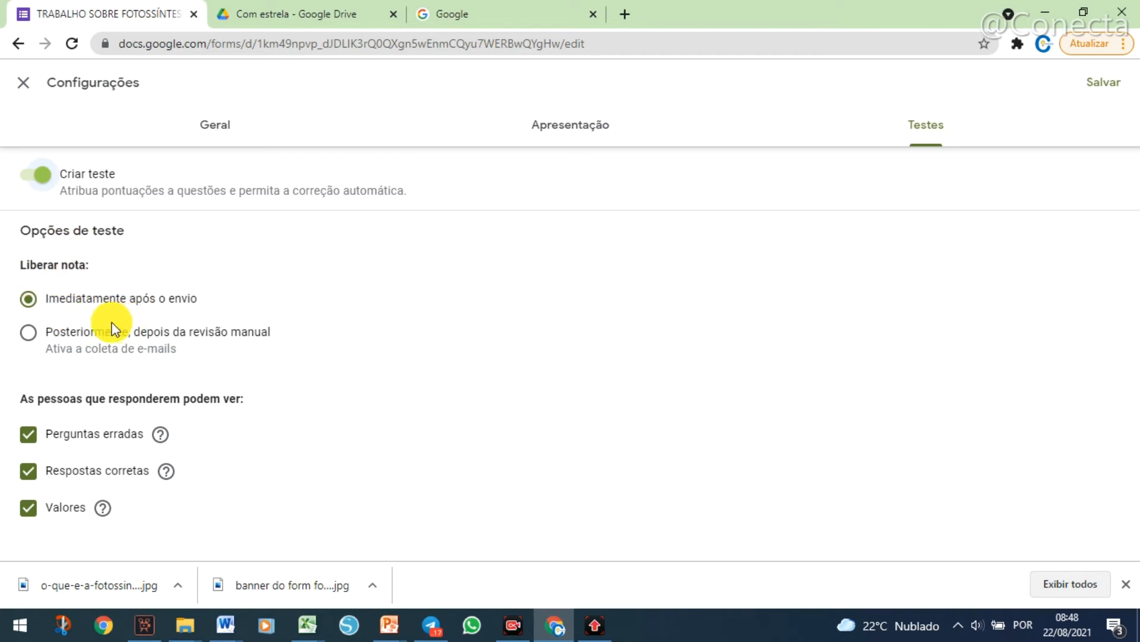
pyautogui.click(211, 126)
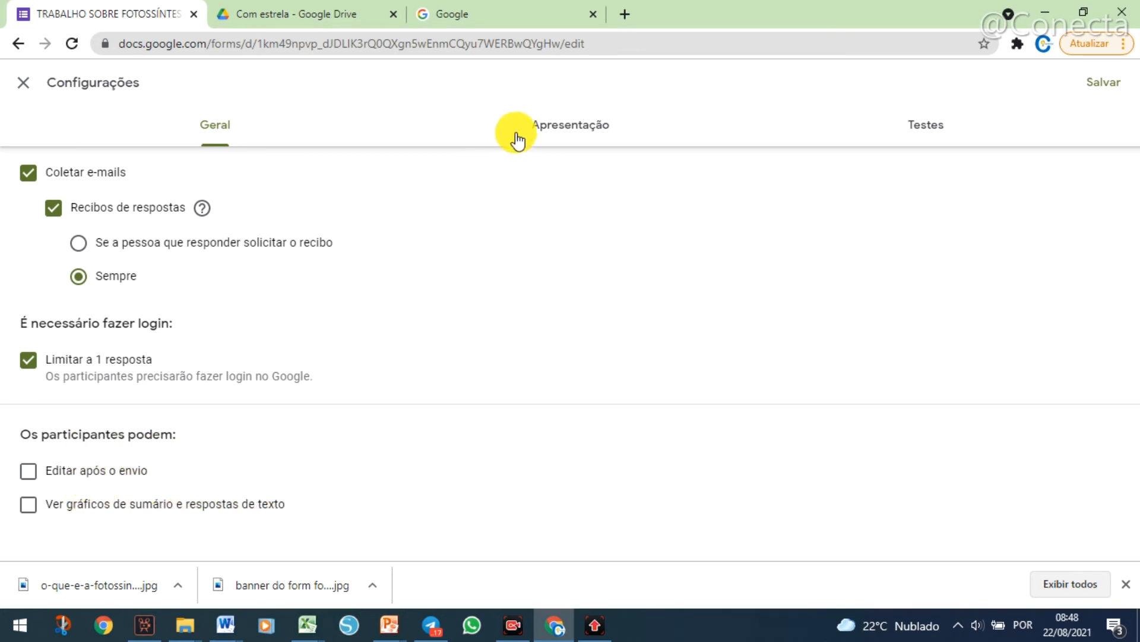
pyautogui.click(903, 134)
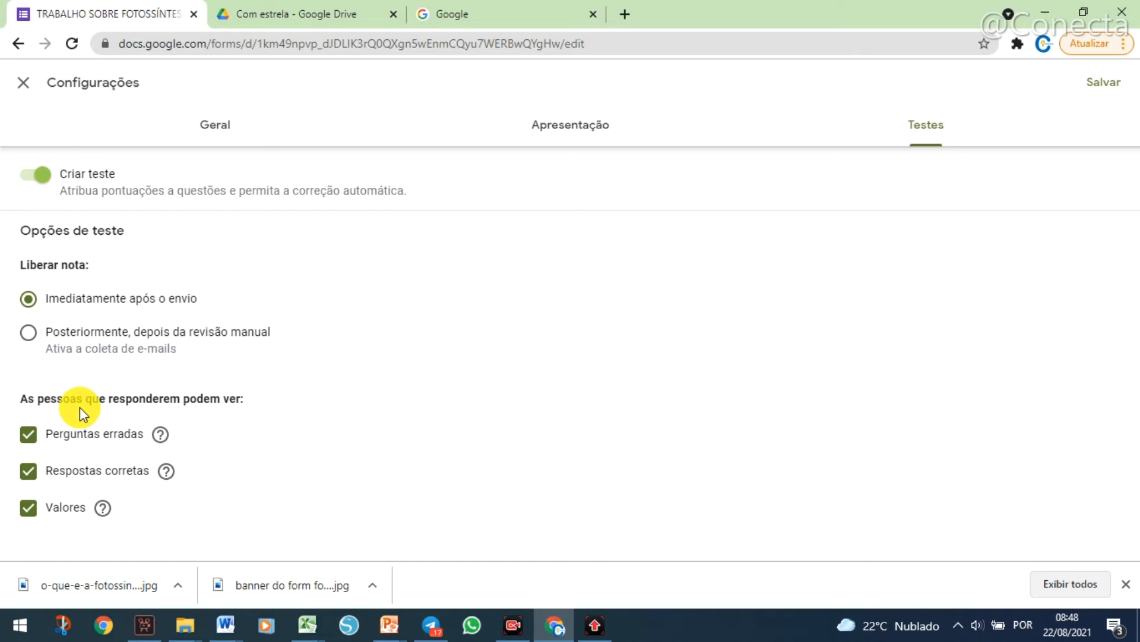
pyautogui.click(28, 334)
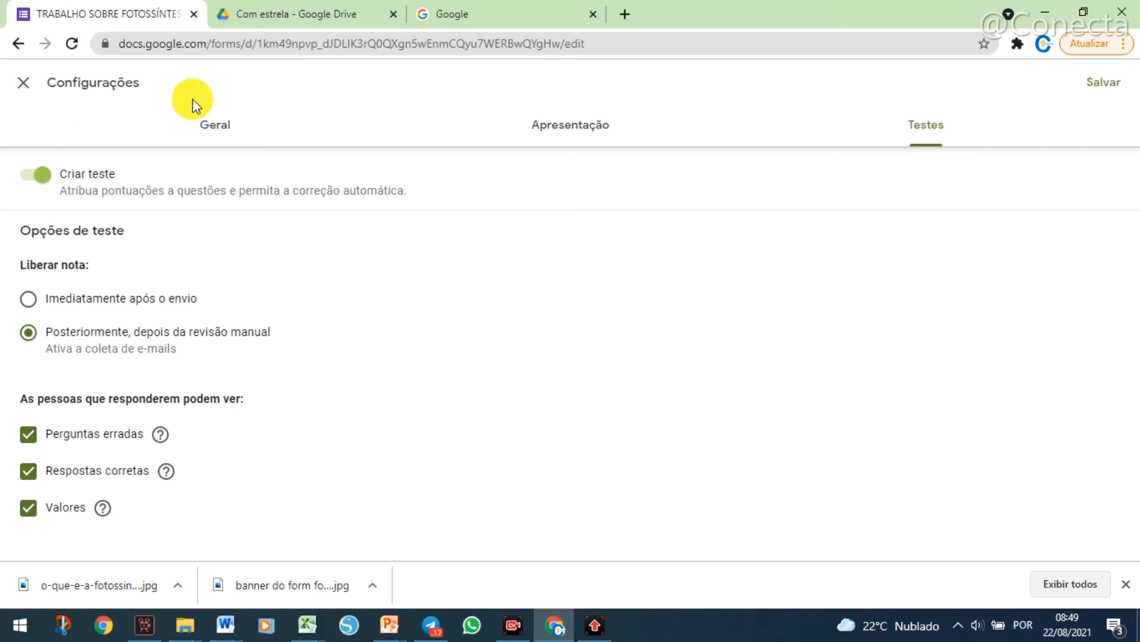
pyautogui.click(214, 126)
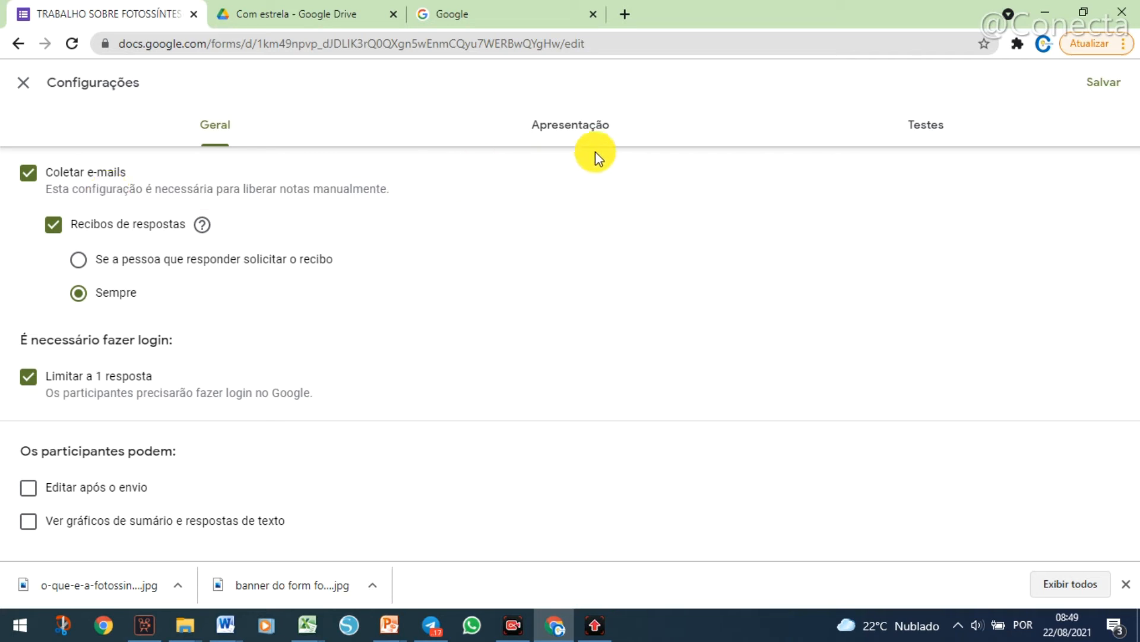
# Hide Valores, Respostas corretas and Perguntas erradas from respondents in the quiz options.
pyautogui.click(941, 129)
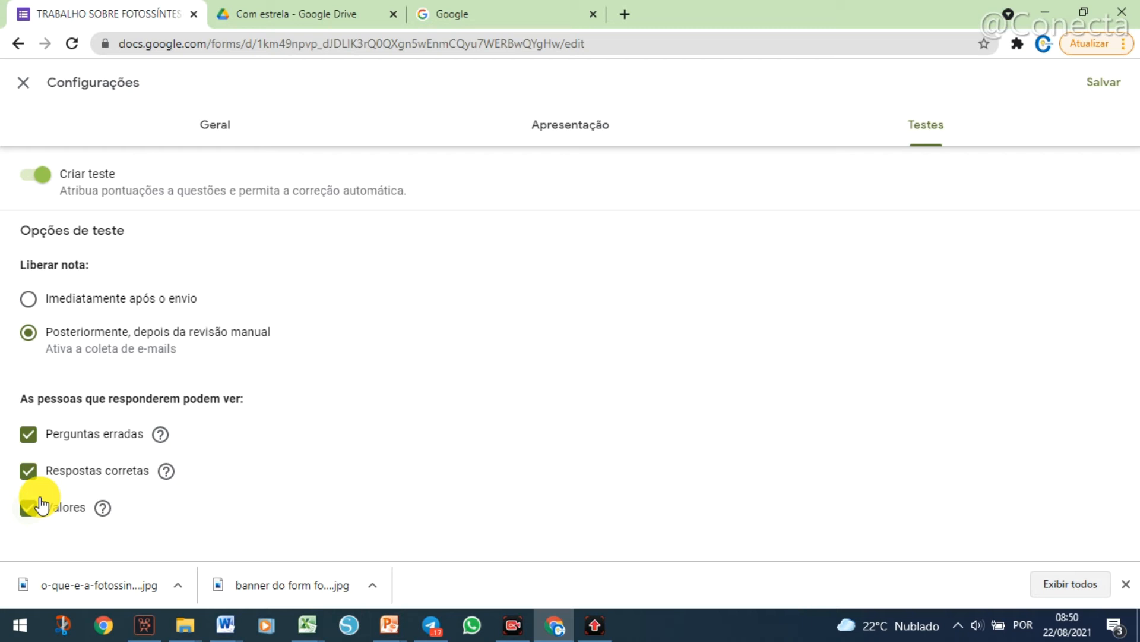
pyautogui.click(31, 505)
pyautogui.click(27, 471)
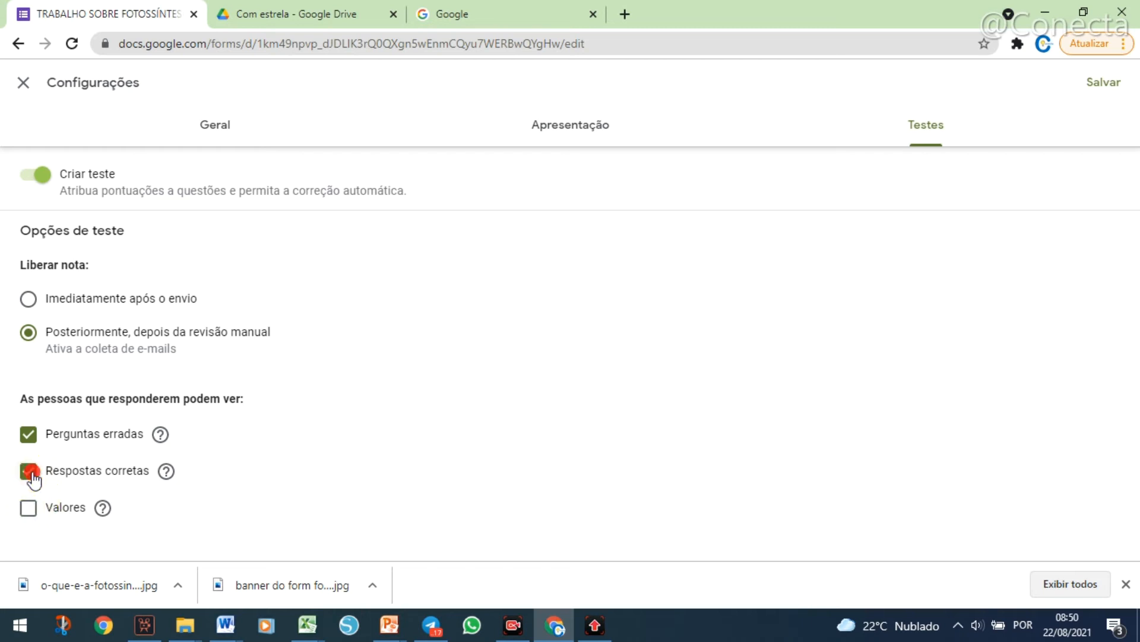
pyautogui.click(28, 435)
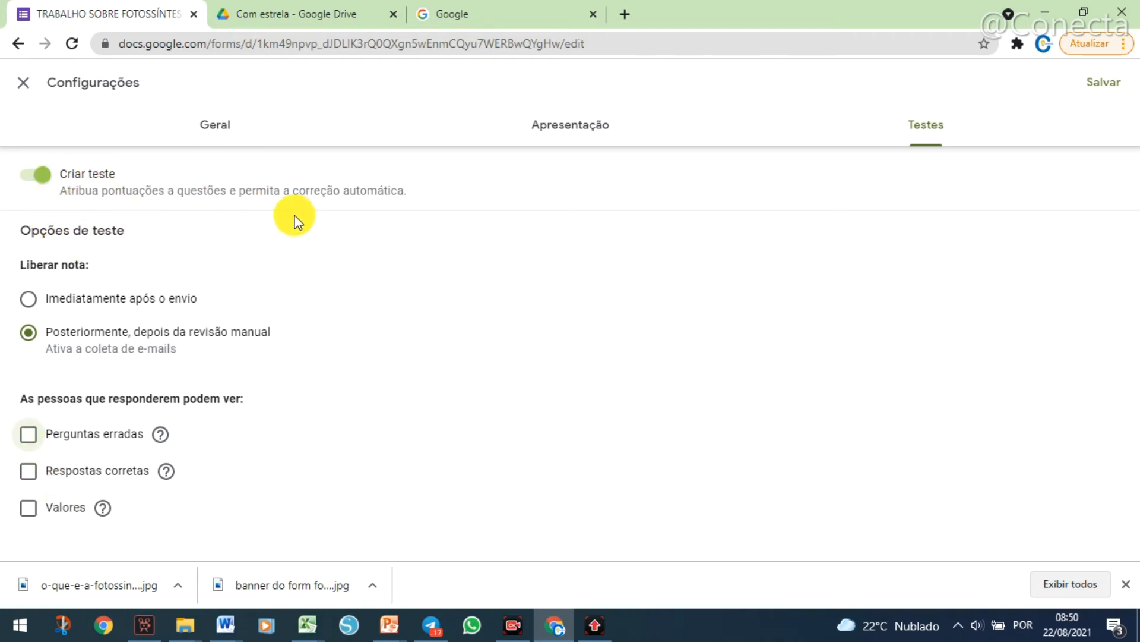
# Turn on Mostrar barra de progresso in the presentation settings and save all form settings.
pyautogui.click(216, 126)
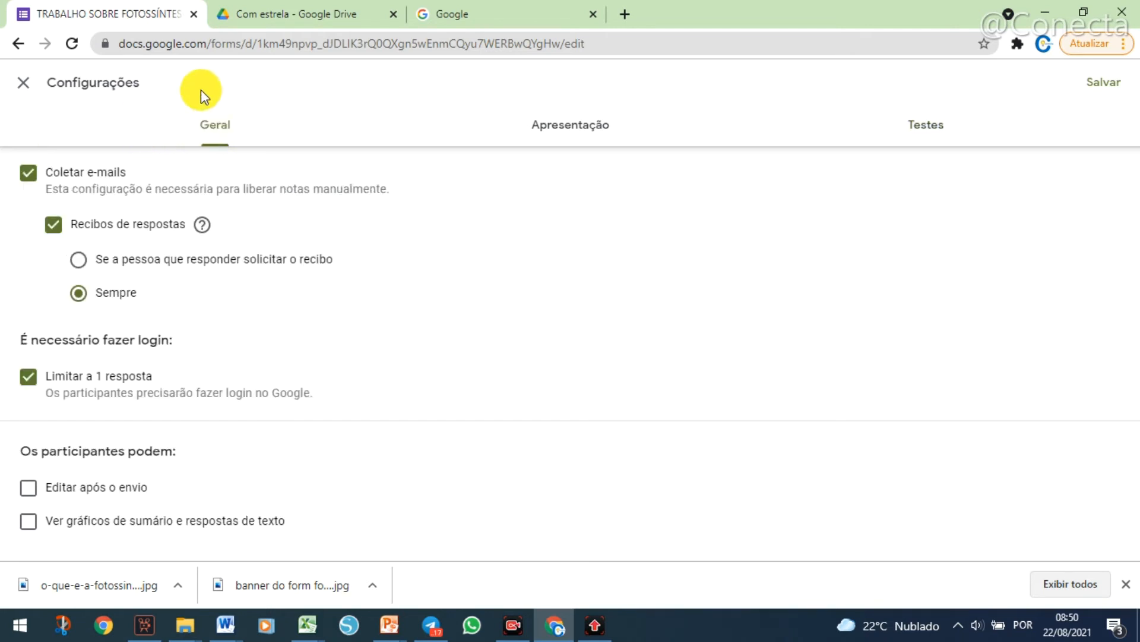
pyautogui.click(554, 129)
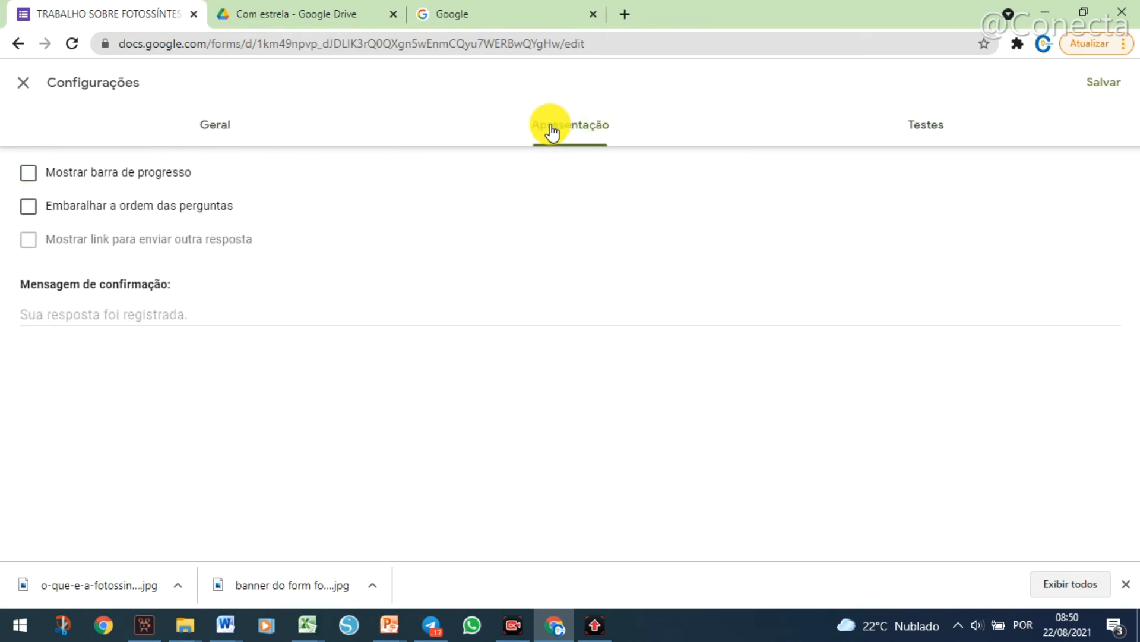
pyautogui.click(28, 178)
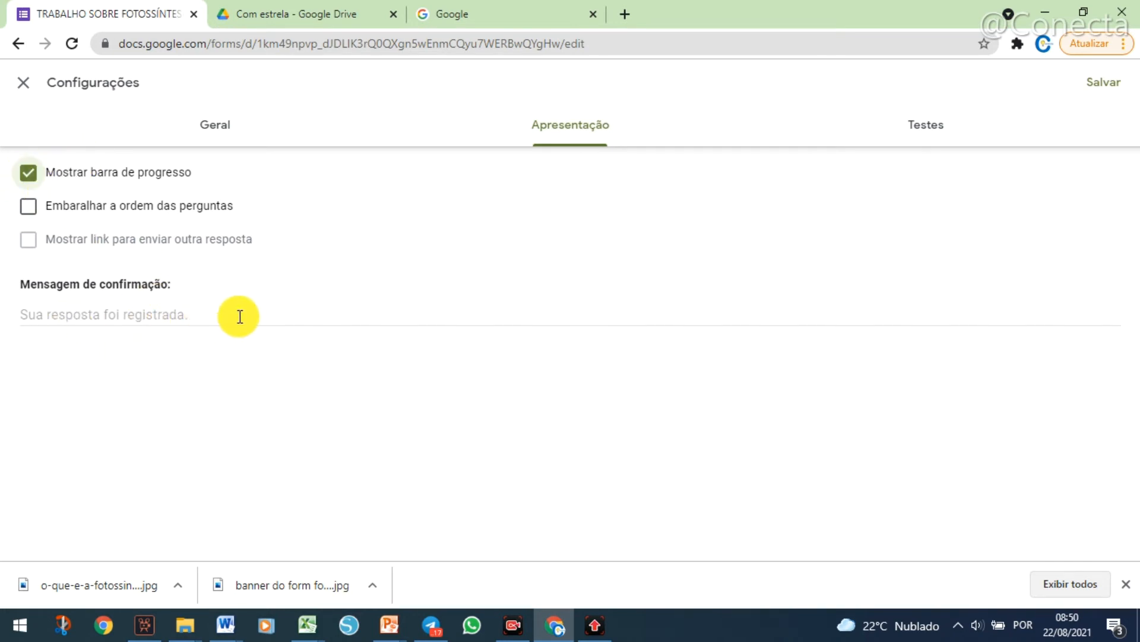
pyautogui.click(921, 131)
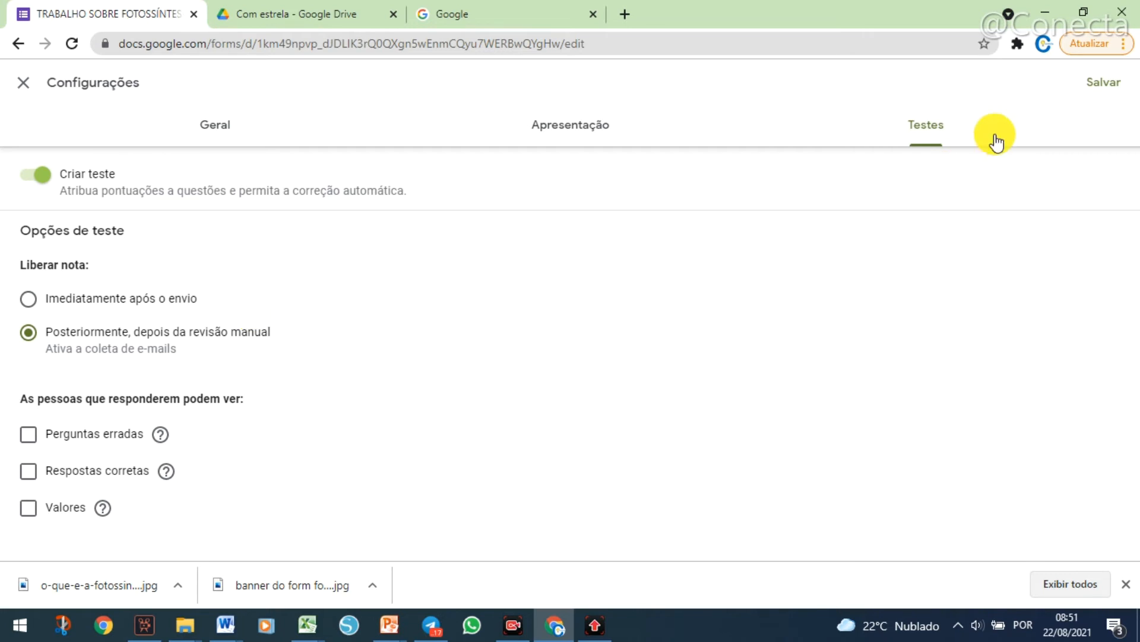
pyautogui.click(1101, 86)
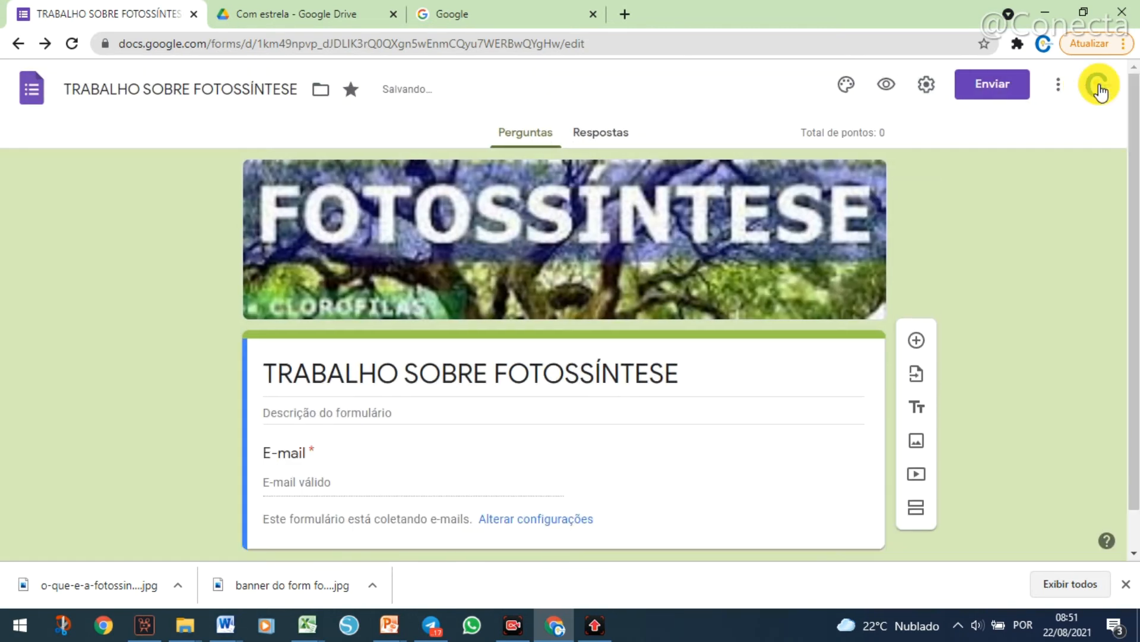
# Look over the form's title and e-mail section and open its responses view.
pyautogui.scroll(-1, 1047, 330)
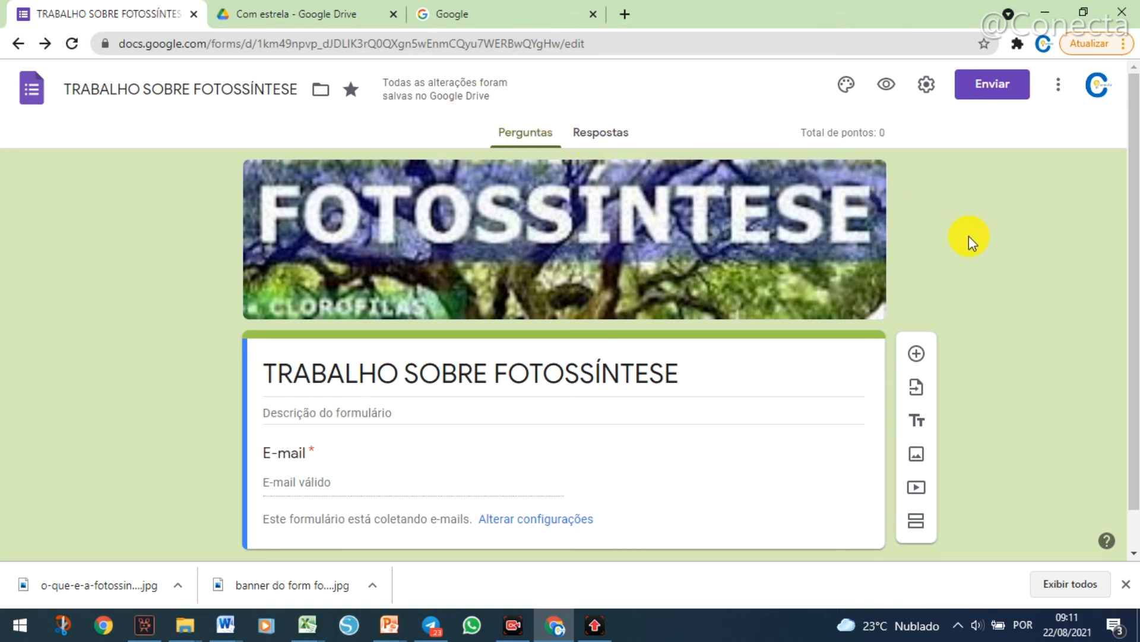
pyautogui.scroll(-1, 996, 272)
pyautogui.scroll(1, 995, 272)
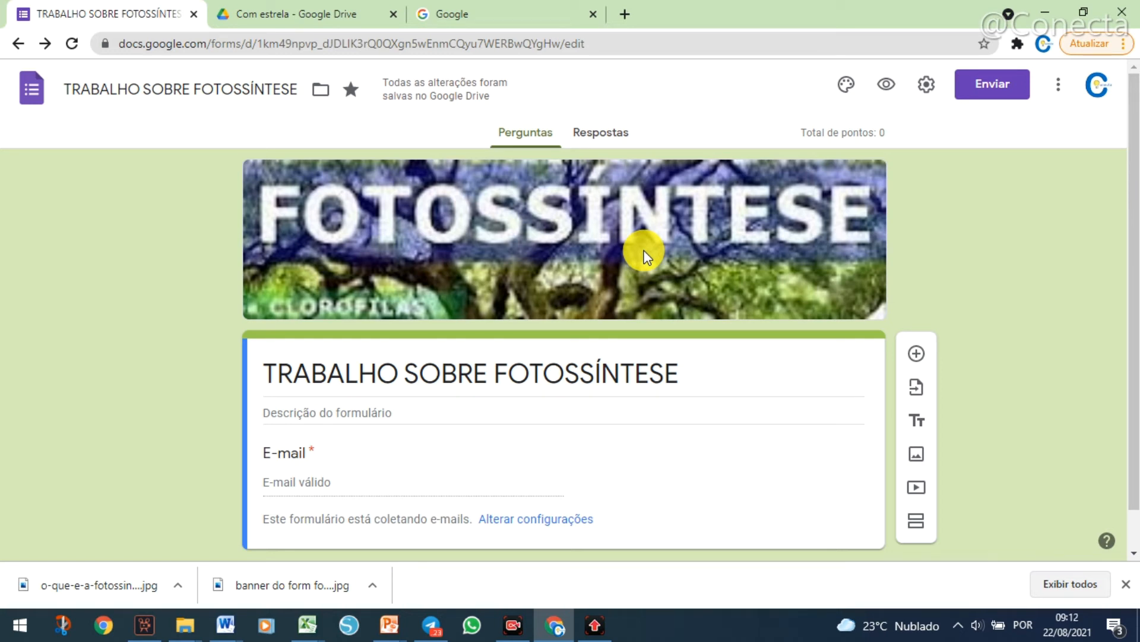
pyautogui.click(609, 140)
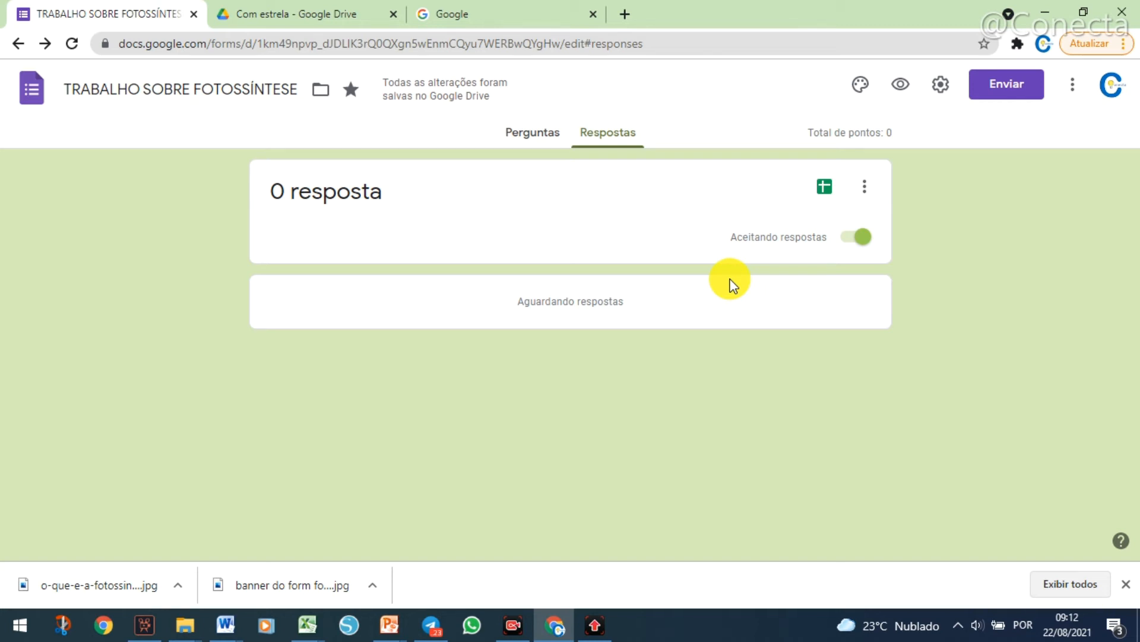
# Stop accepting responses, go to the message for participants, and turn accepting responses back on.
pyautogui.click(850, 237)
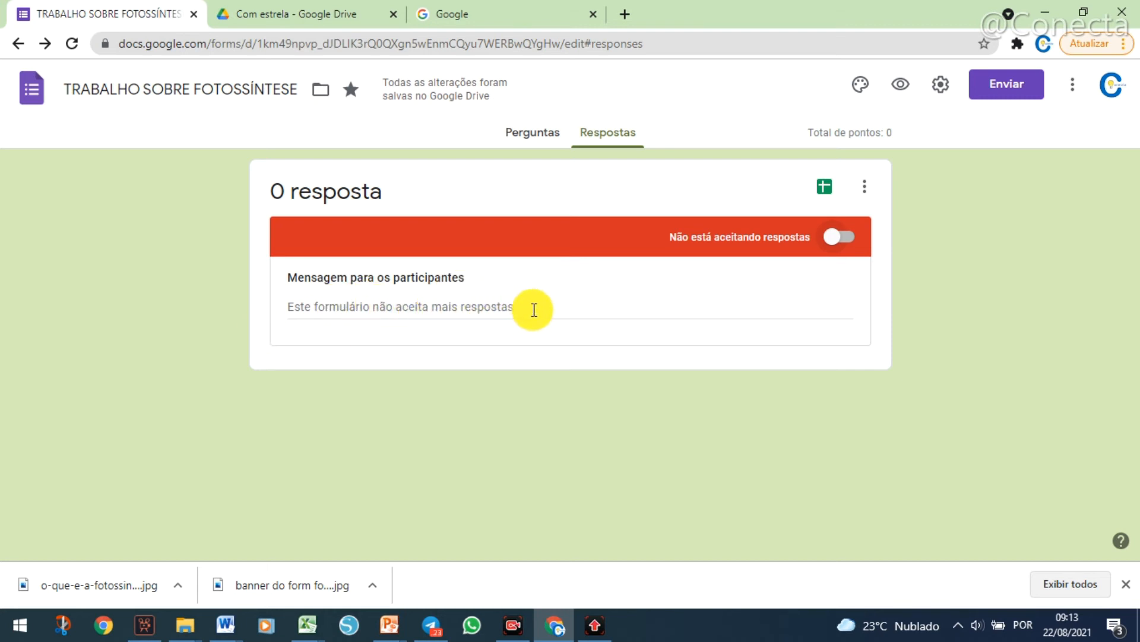
pyautogui.click(331, 303)
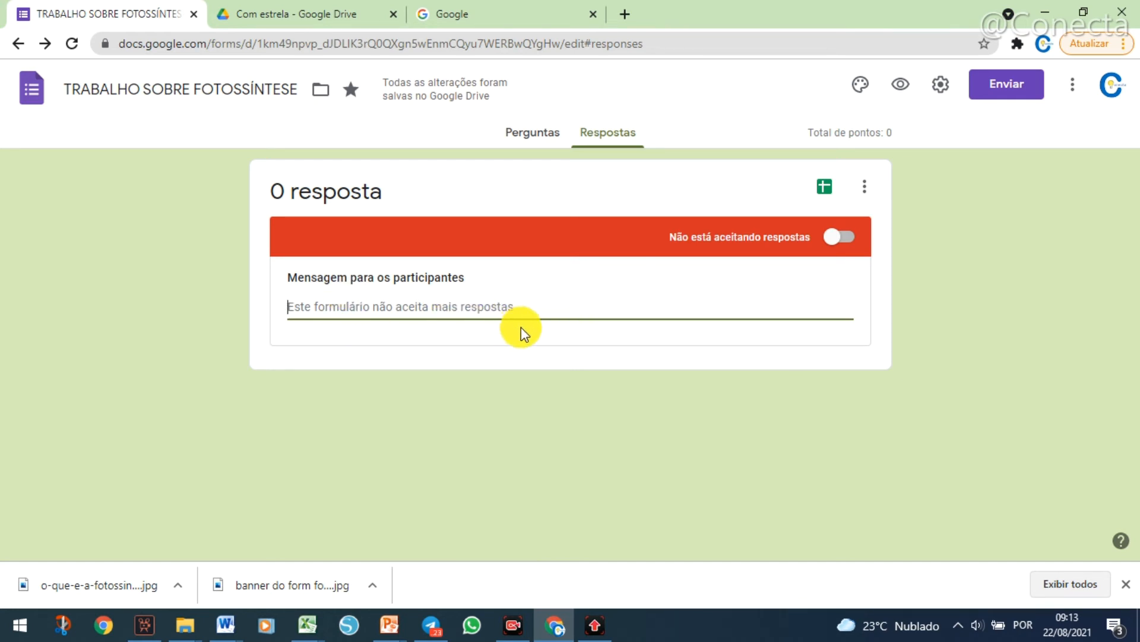
pyautogui.click(855, 238)
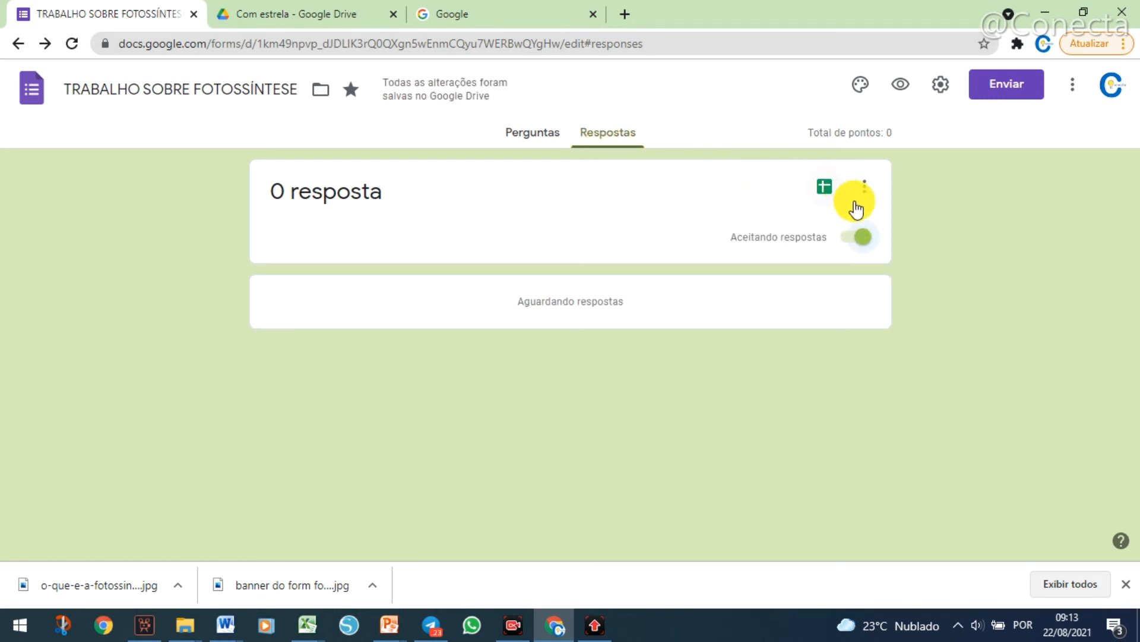
# Set the form's response destination by creating a new spreadsheet under the suggested TRABALHO SOBRE FOTOSSÍNTESE name.
pyautogui.click(866, 186)
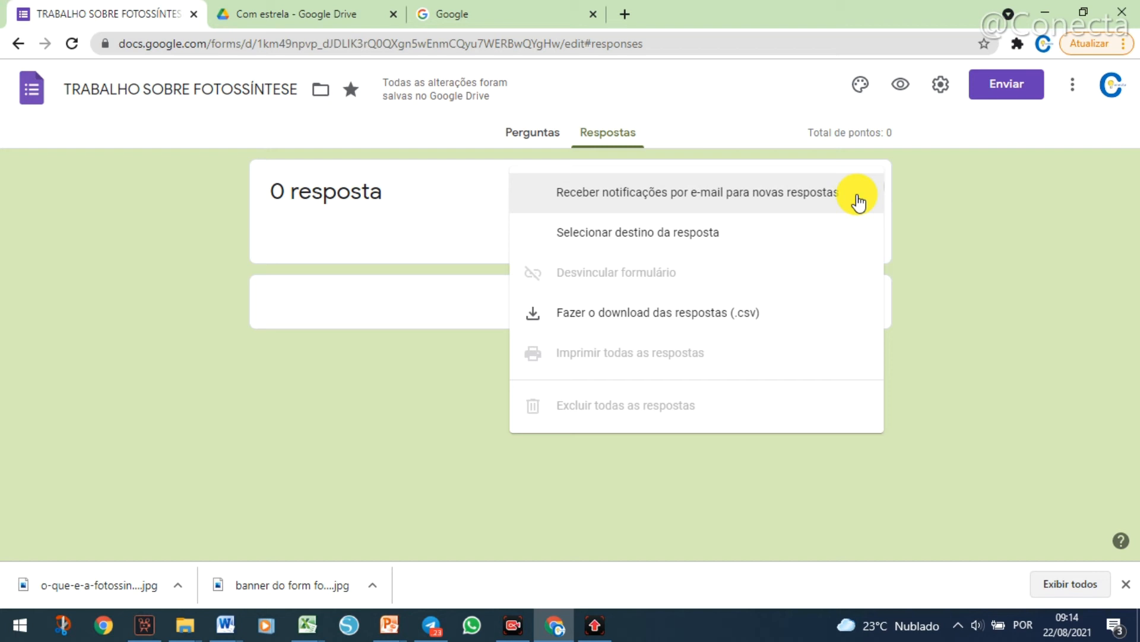
pyautogui.click(654, 236)
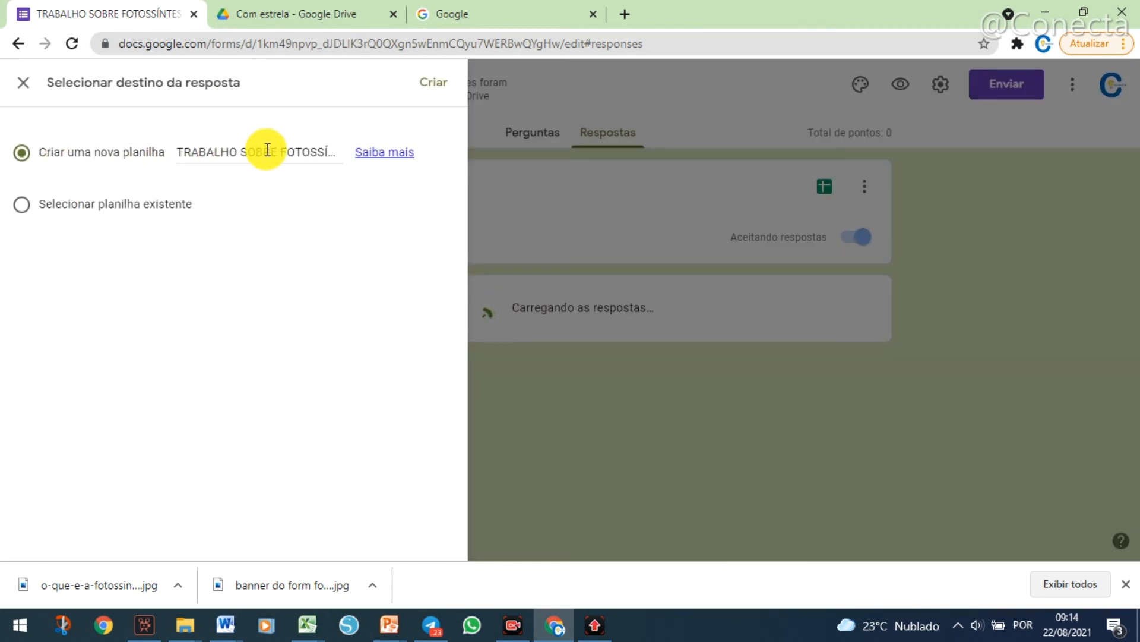
pyautogui.click(21, 215)
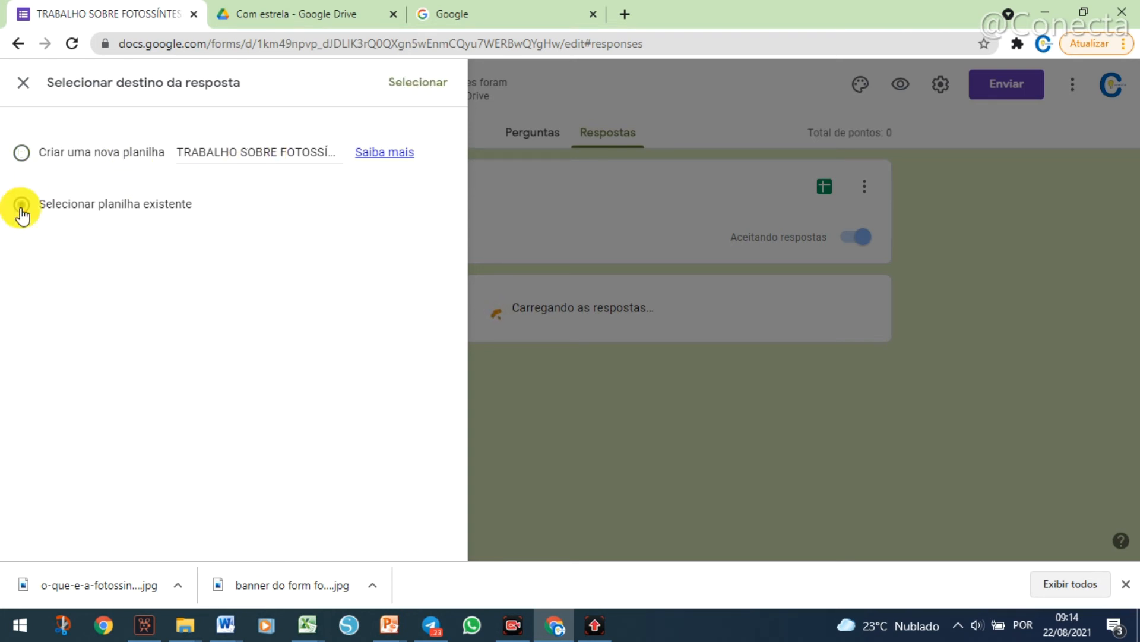
pyautogui.click(22, 155)
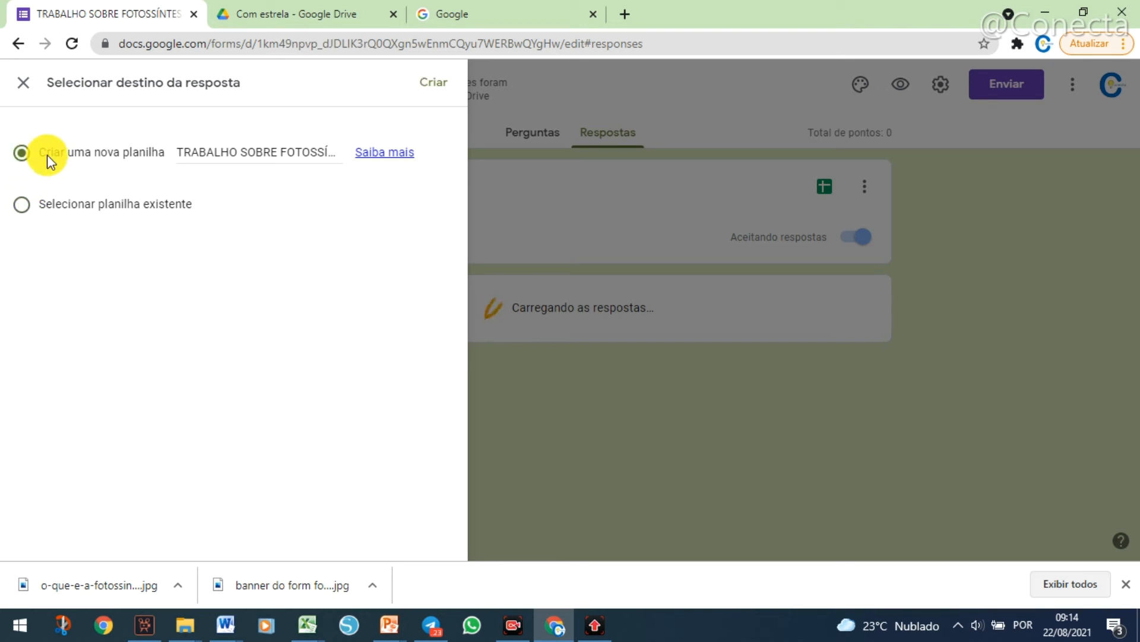
pyautogui.click(434, 88)
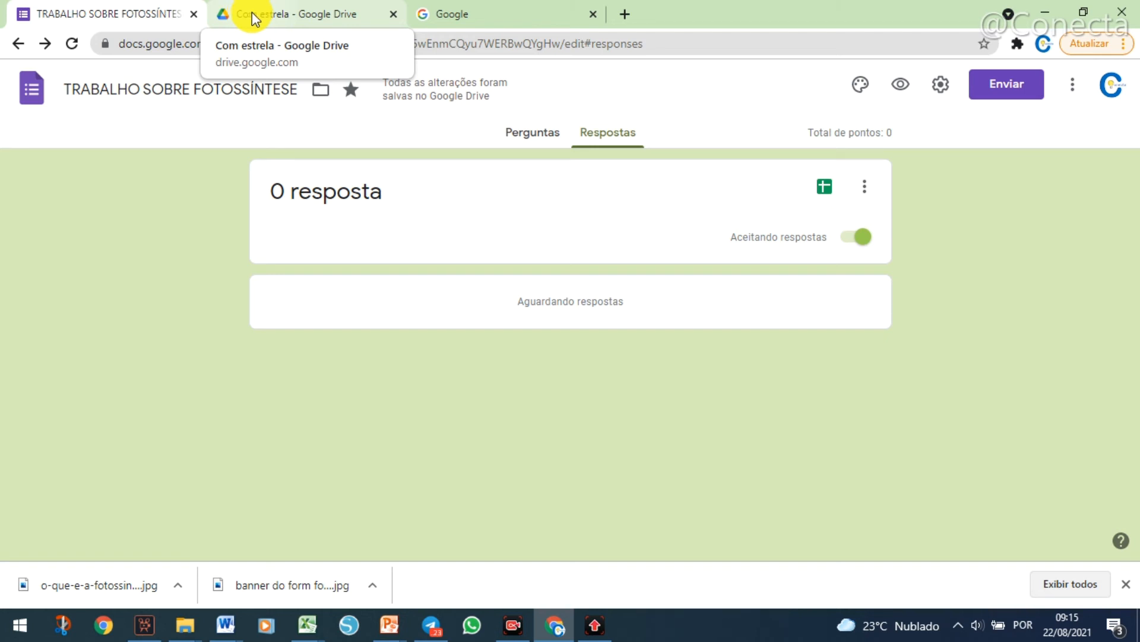
# Check the form's Drive location, switch to Google Drive to view the folder Formulário sem título (File responses), and return to the form.
pyautogui.click(324, 89)
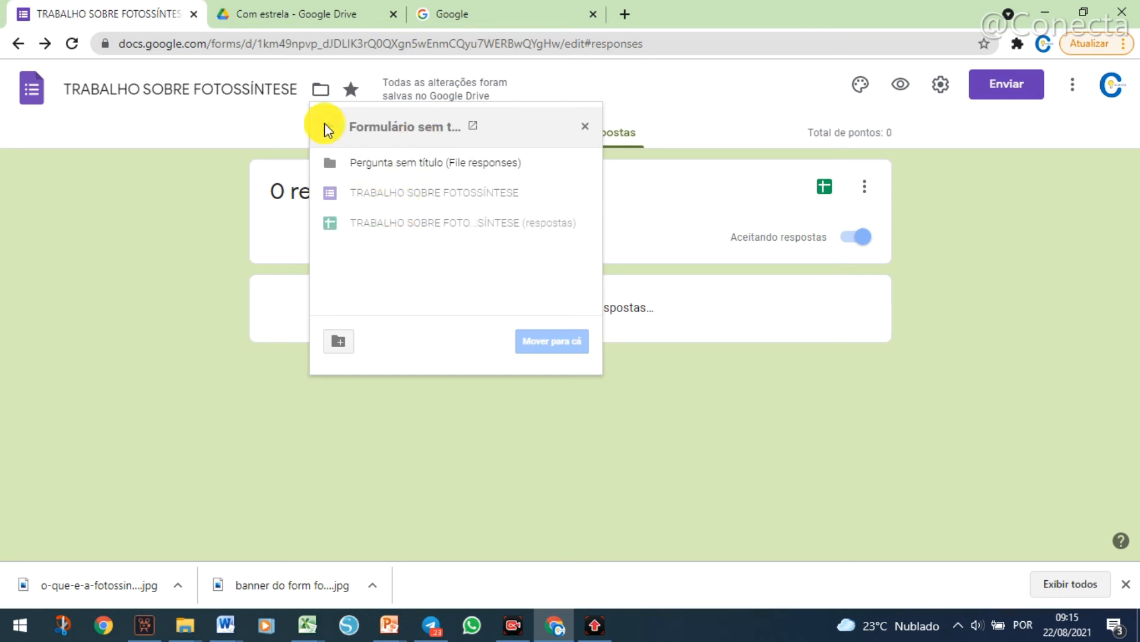
pyautogui.click(301, 16)
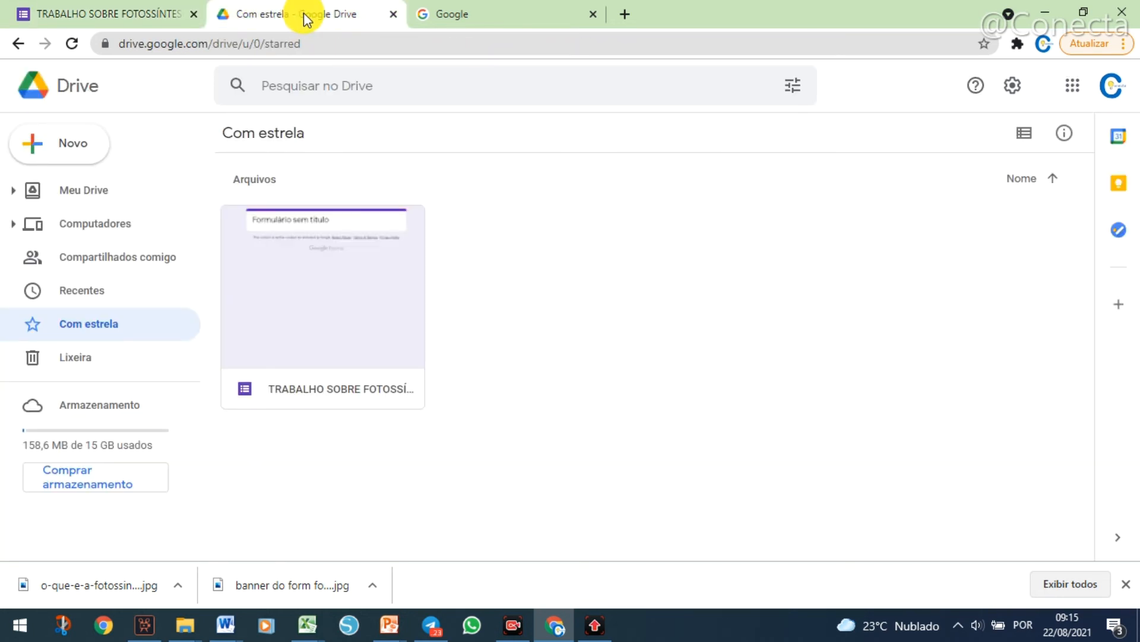
pyautogui.click(72, 44)
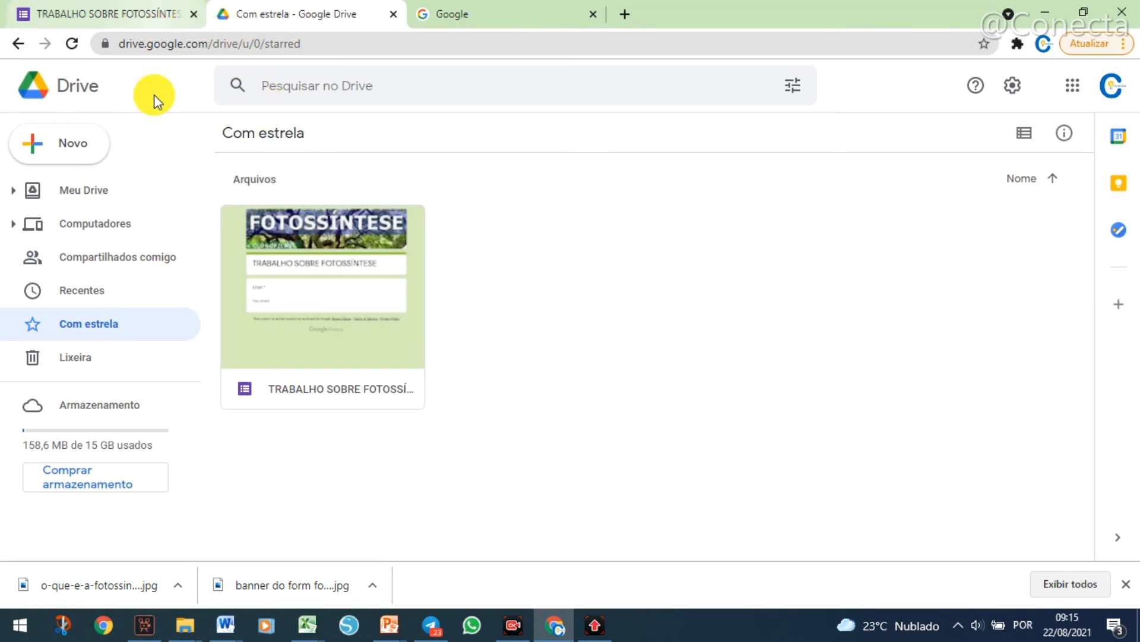
pyautogui.click(93, 196)
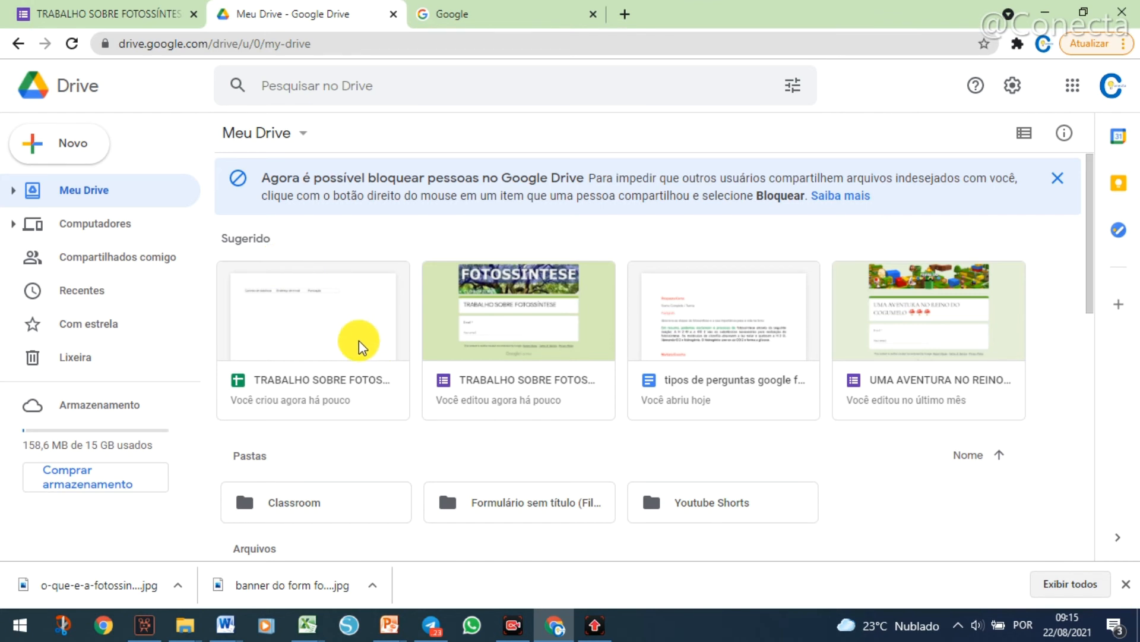
pyautogui.doubleClick(471, 509)
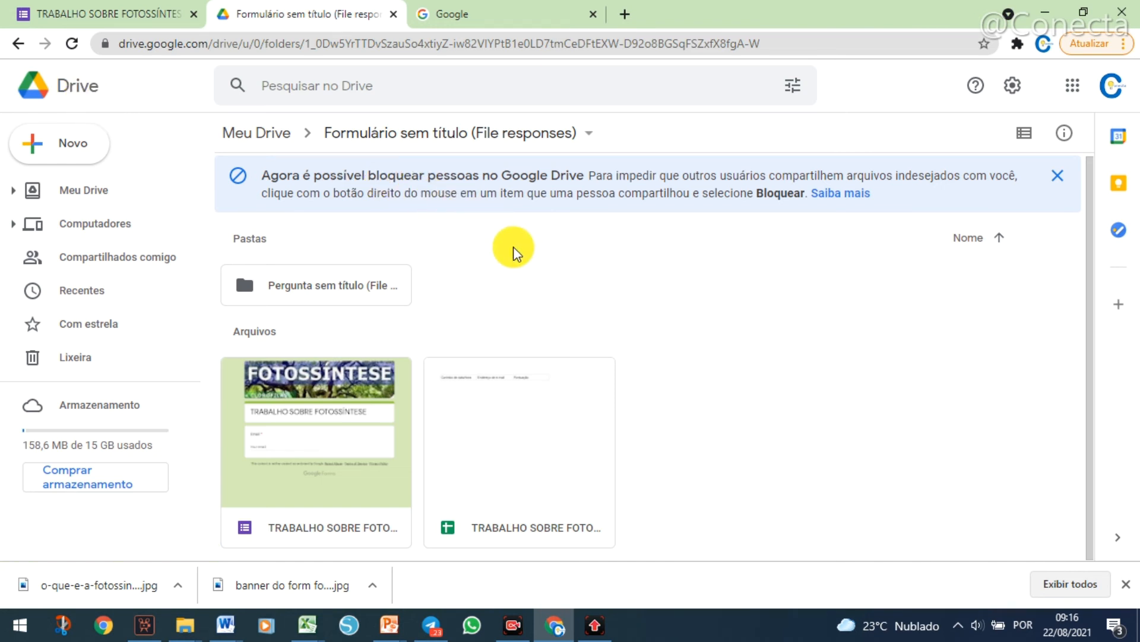
pyautogui.click(130, 19)
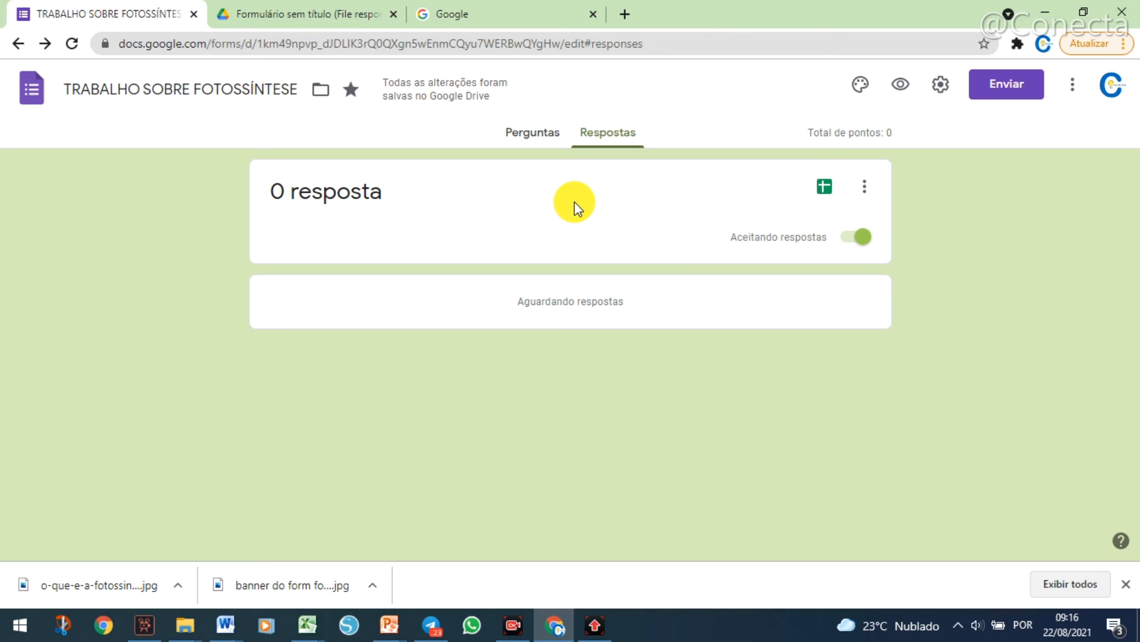
# Check the response options, view the responses in the linked spreadsheet, and close the spreadsheet.
pyautogui.click(864, 187)
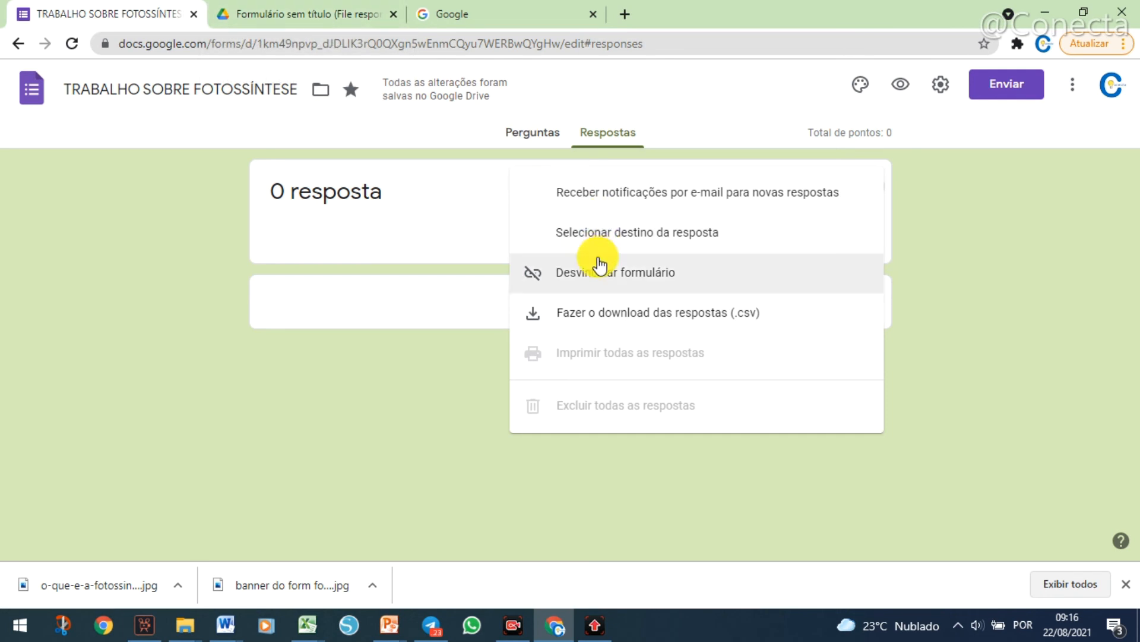
pyautogui.click(950, 234)
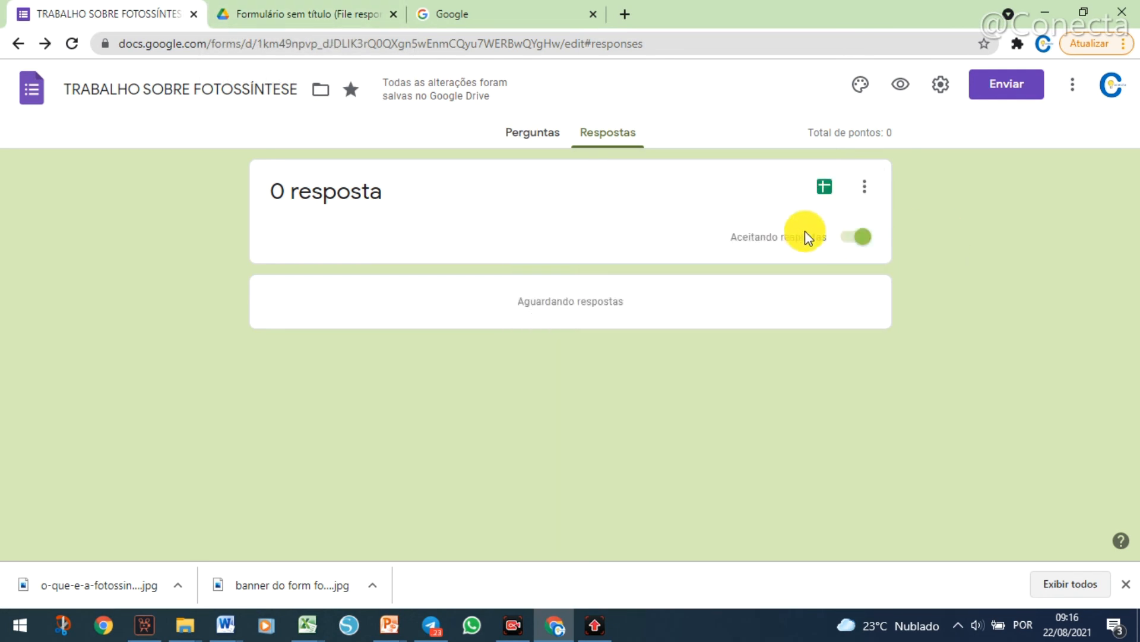
pyautogui.click(827, 195)
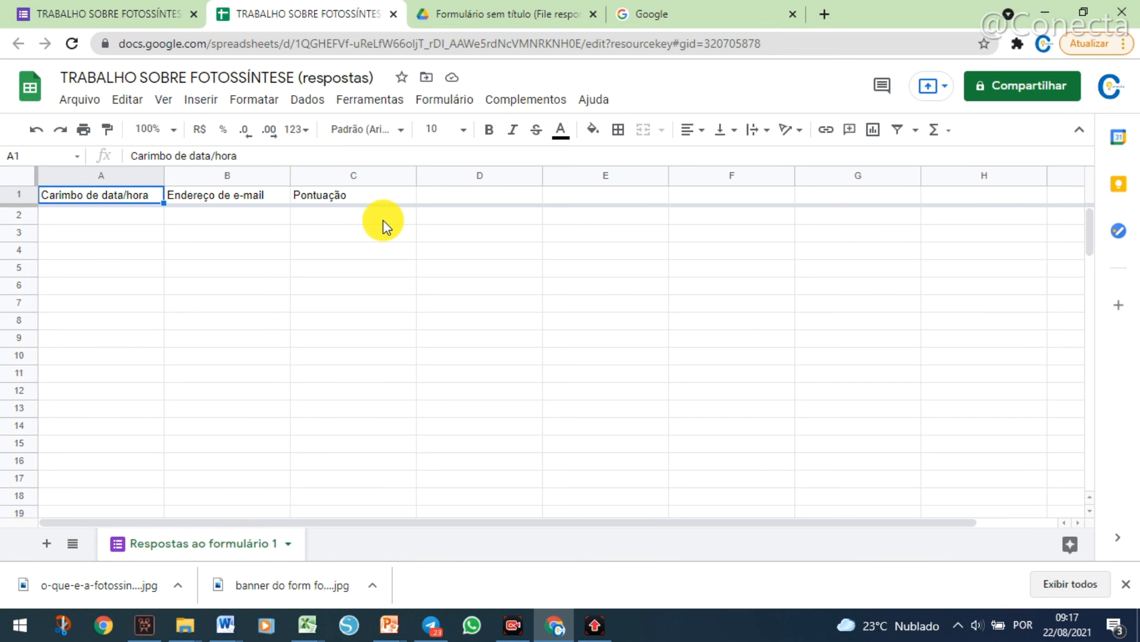
pyautogui.click(394, 14)
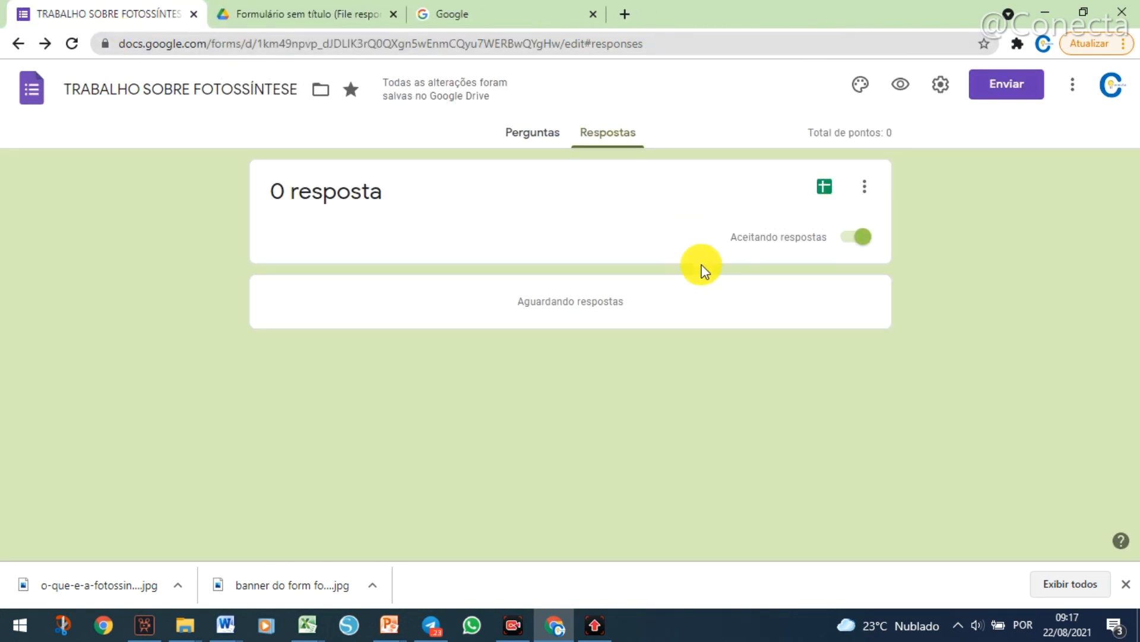
# Examine the response options, including unlinking the form and downloading the responses as .csv, without applying any.
pyautogui.click(864, 187)
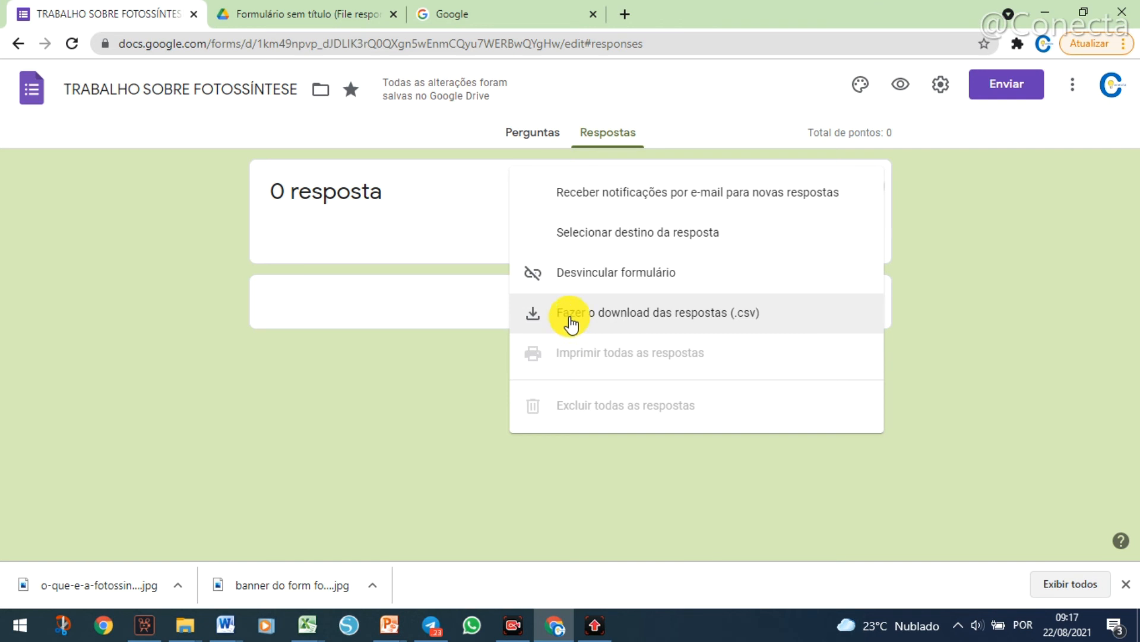
pyautogui.click(501, 197)
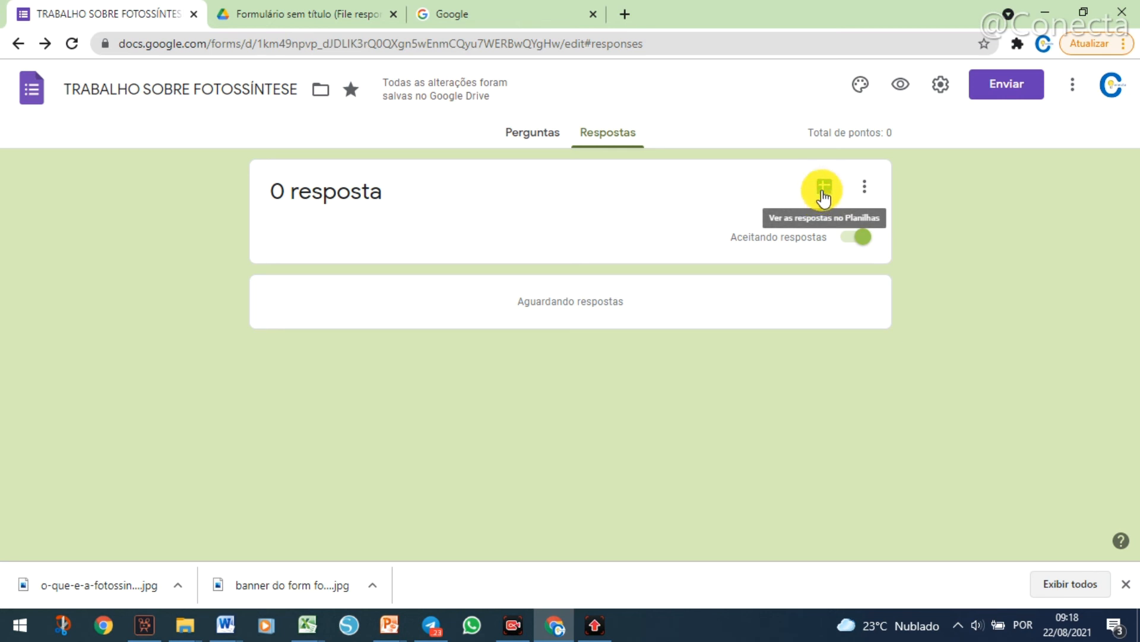
pyautogui.click(864, 188)
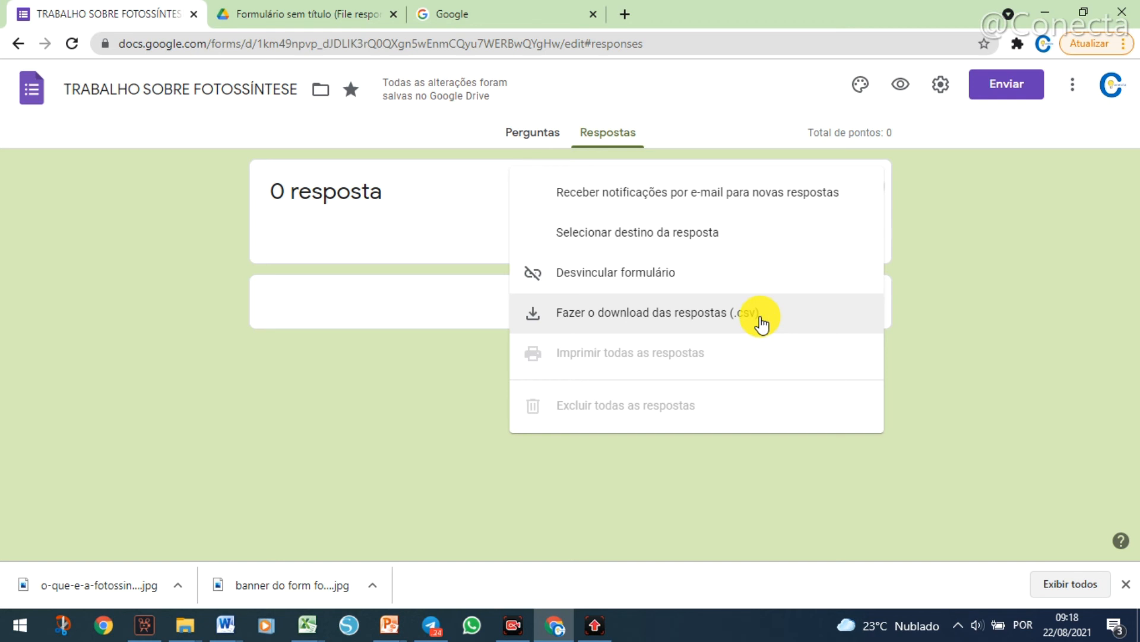
pyautogui.click(470, 225)
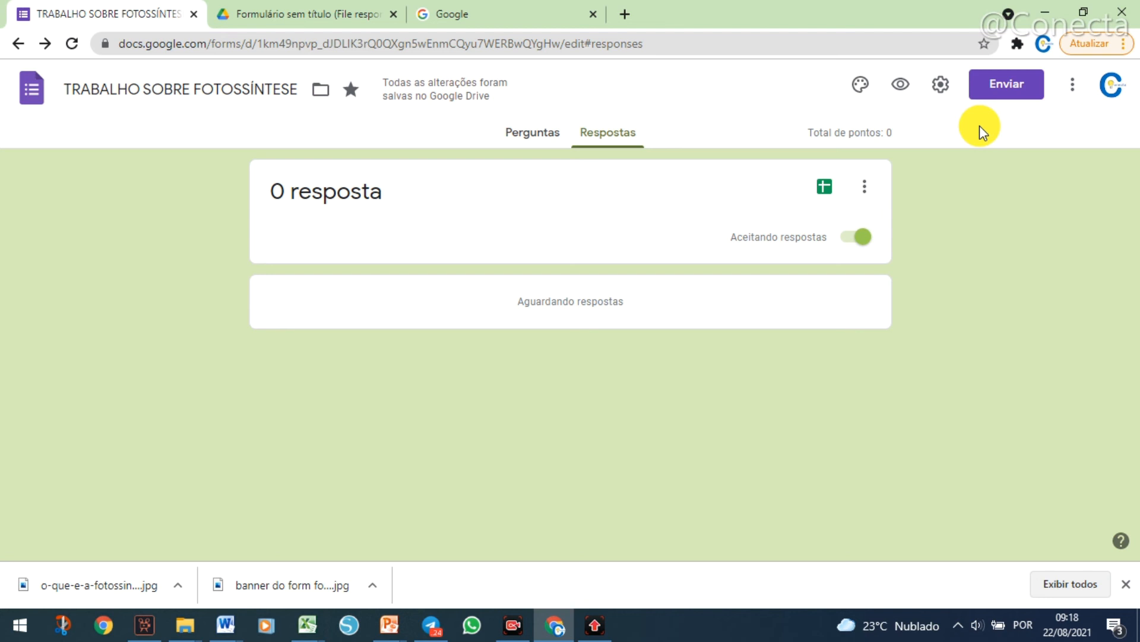
# Open the form's additional options.
pyautogui.click(1069, 94)
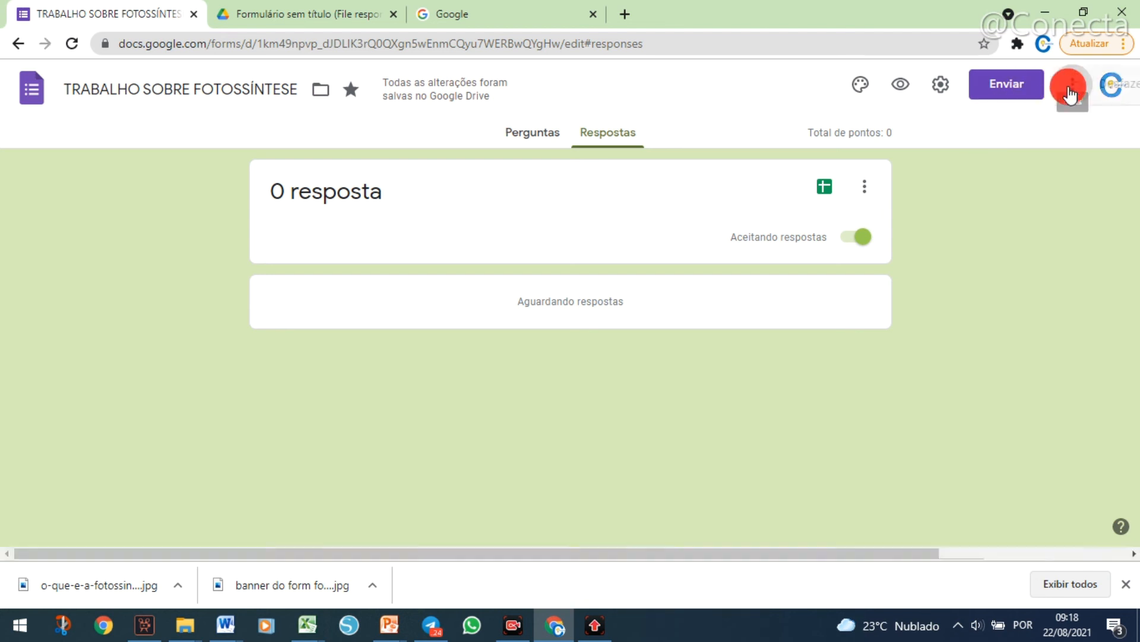
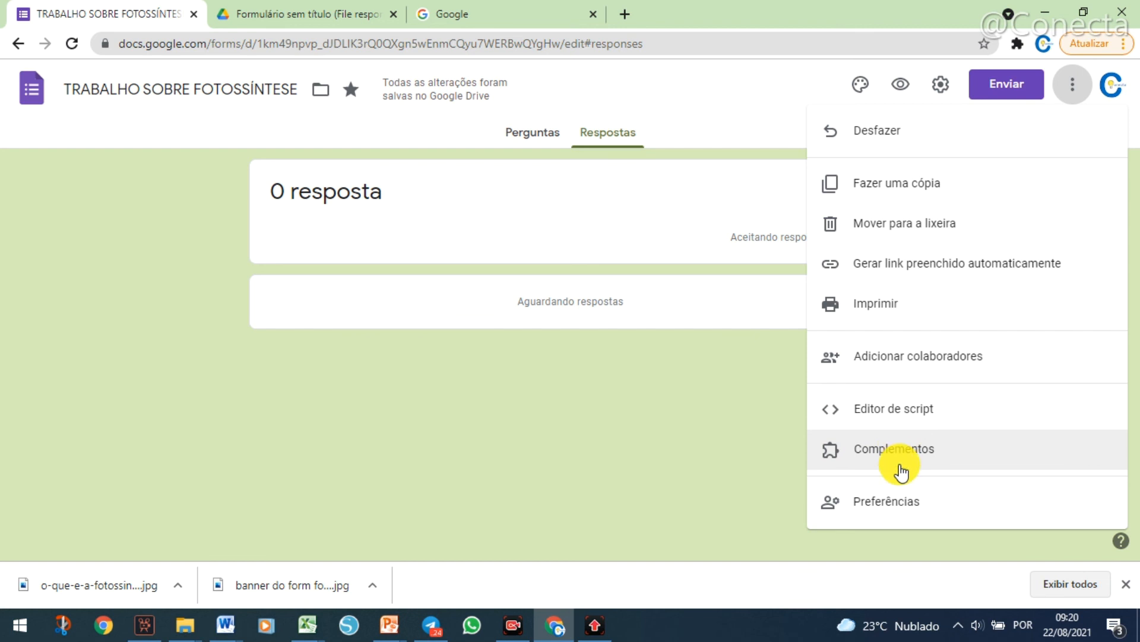
# Open the form preferences and turn on collecting emails (Coletar e-mails) and making questions required (Tornar perguntas obrigatórias) by default.
pyautogui.click(896, 506)
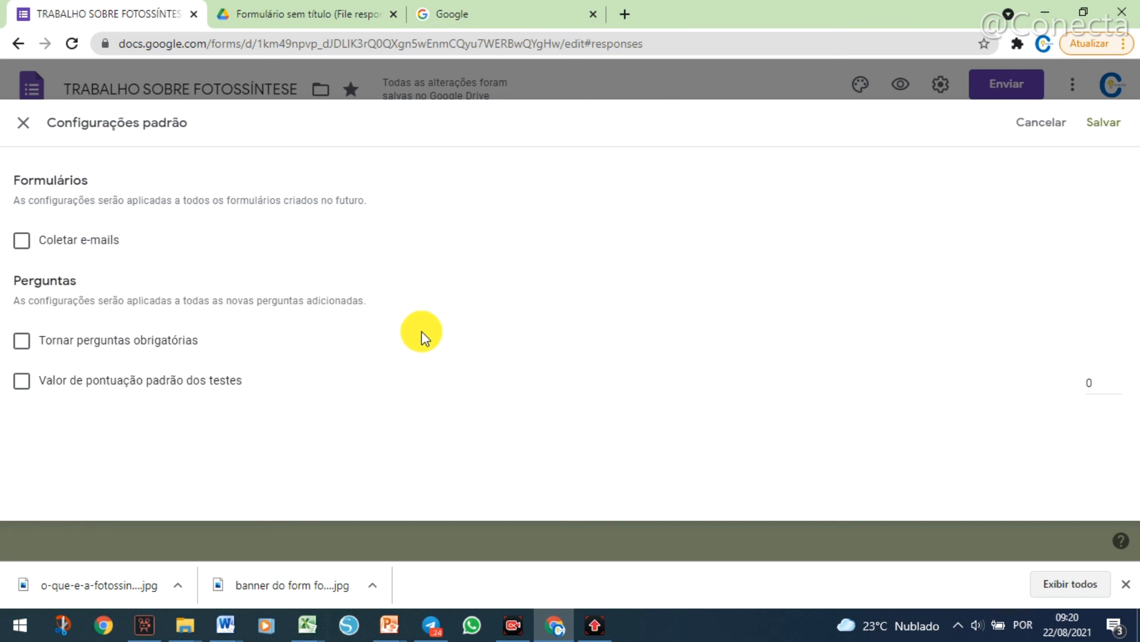
pyautogui.click(23, 243)
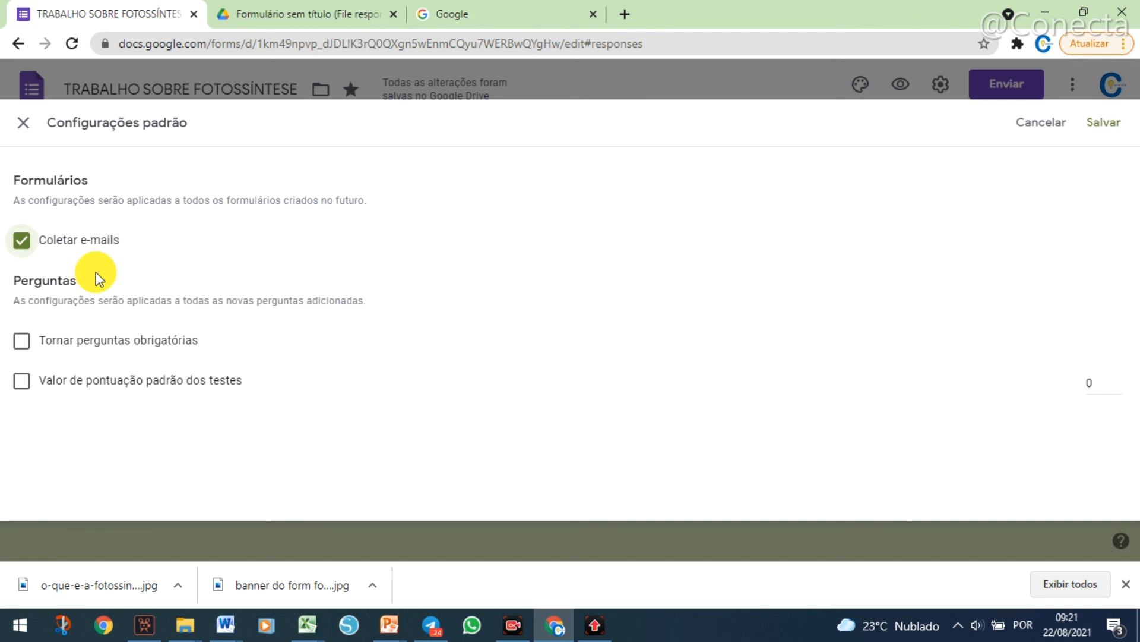
pyautogui.click(22, 342)
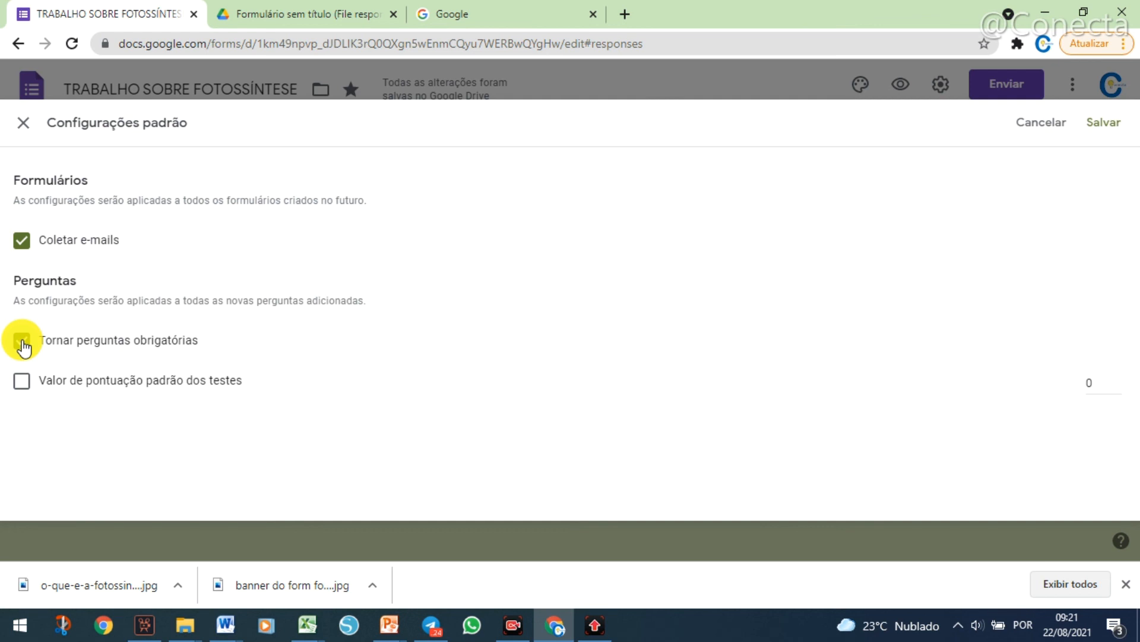
# Enable the default quiz point value (Valor de pontuação padrão dos testes) and set it to 1.
pyautogui.click(27, 388)
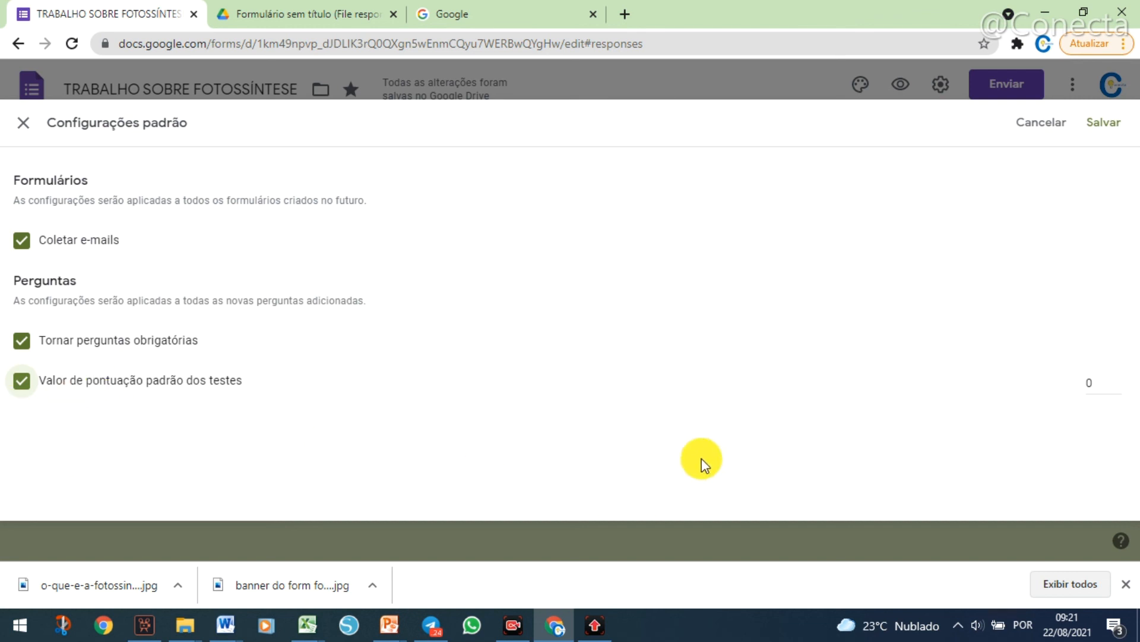
pyautogui.doubleClick(1096, 383)
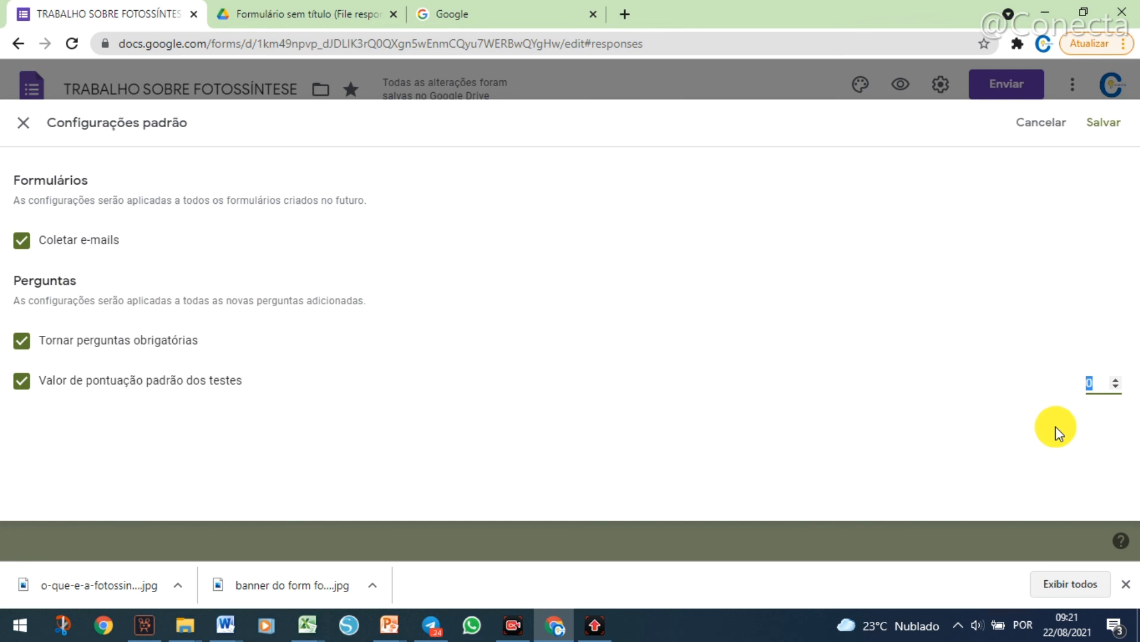
pyautogui.write('1')
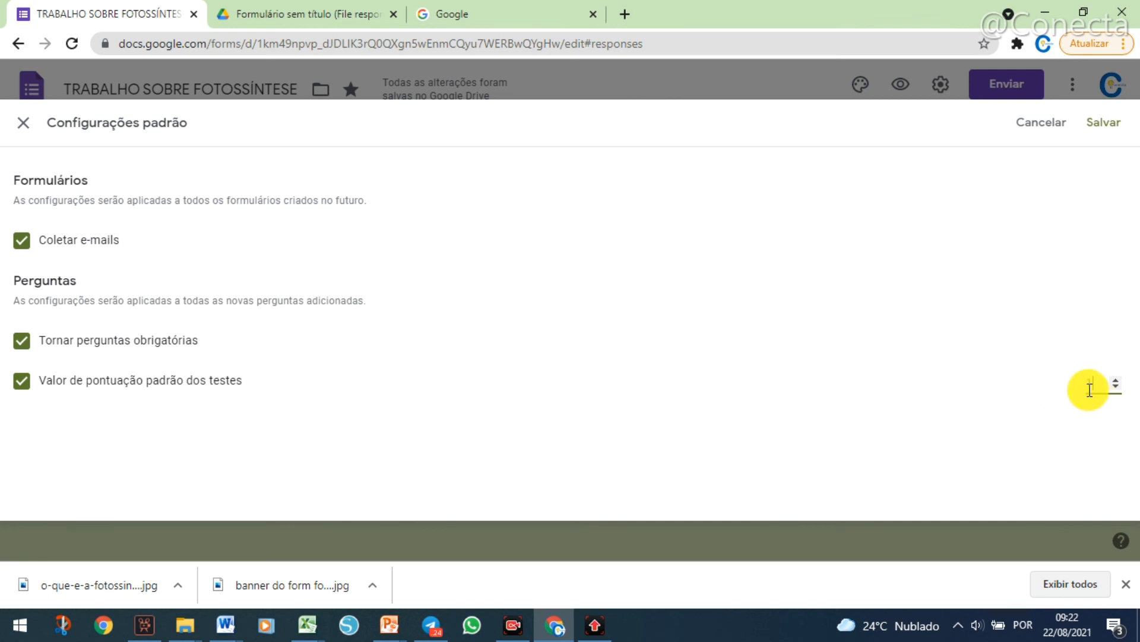
# Try raising and lowering the default quiz point value in increments, finishing at 1.
pyautogui.click(1118, 383)
pyautogui.click(1118, 383)
pyautogui.click(1118, 383)
pyautogui.click(1117, 383)
pyautogui.click(1117, 381)
pyautogui.click(1117, 381)
pyautogui.click(1117, 381)
pyautogui.click(1116, 381)
pyautogui.click(1117, 381)
pyautogui.click(1117, 381)
pyautogui.click(1117, 380)
pyautogui.click(1116, 381)
pyautogui.click(1115, 389)
pyautogui.click(1116, 389)
pyautogui.click(1115, 389)
pyautogui.click(1115, 389)
pyautogui.click(1116, 389)
pyautogui.click(1115, 389)
pyautogui.click(1115, 389)
pyautogui.click(1115, 389)
pyautogui.click(1116, 389)
pyautogui.click(1115, 389)
pyautogui.click(1115, 389)
pyautogui.click(1115, 389)
pyautogui.click(1115, 389)
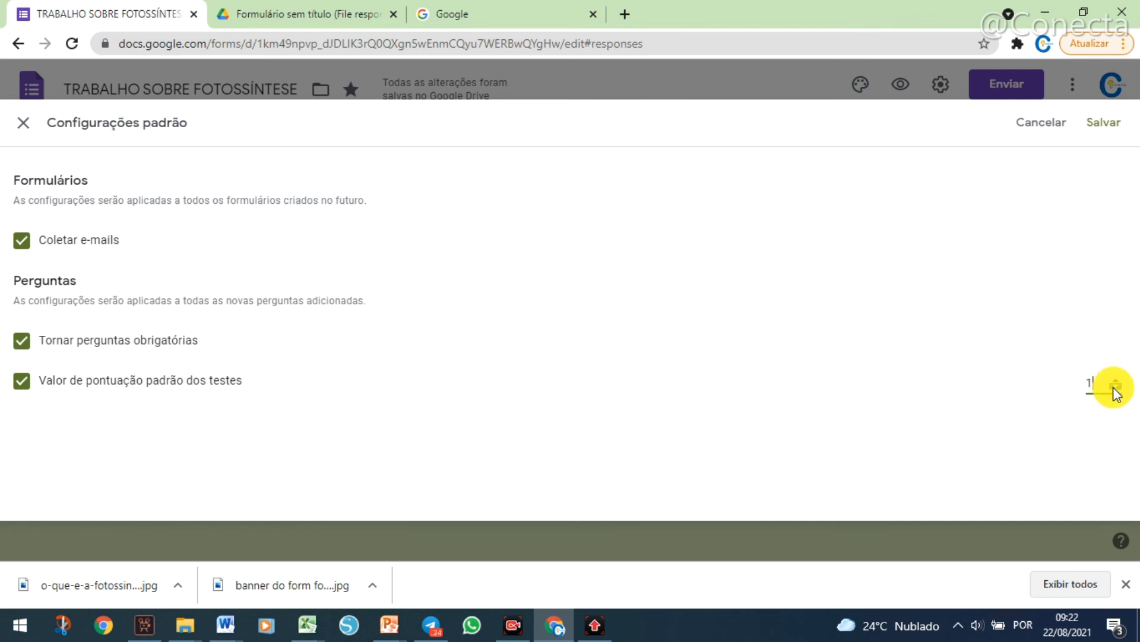
pyautogui.click(1115, 386)
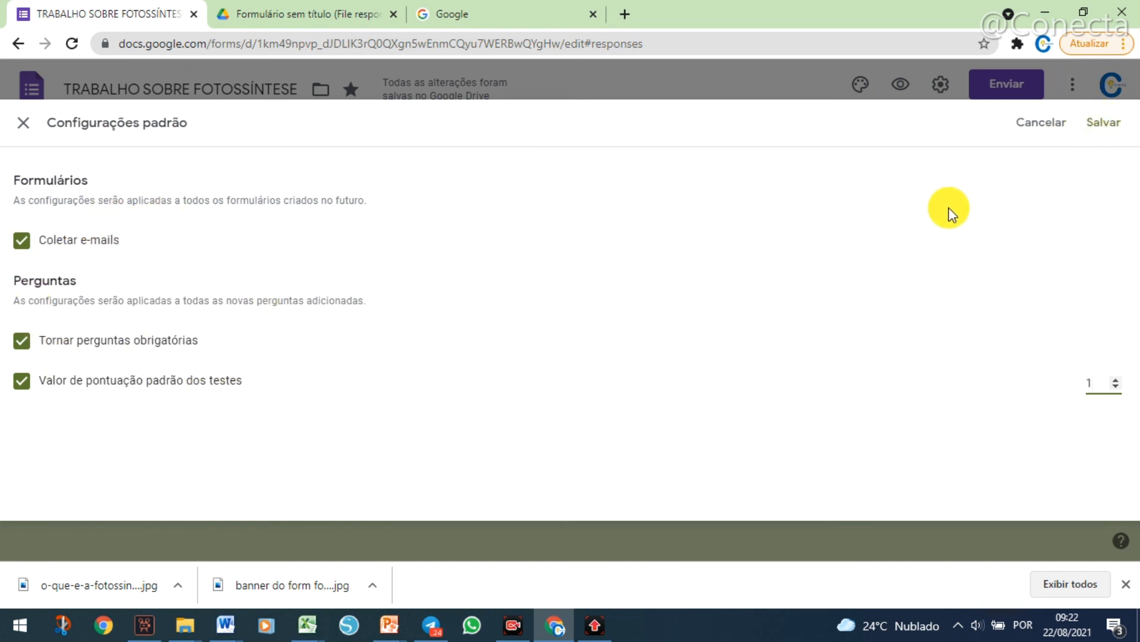
# Save the default settings for future forms and new questions.
pyautogui.click(1106, 126)
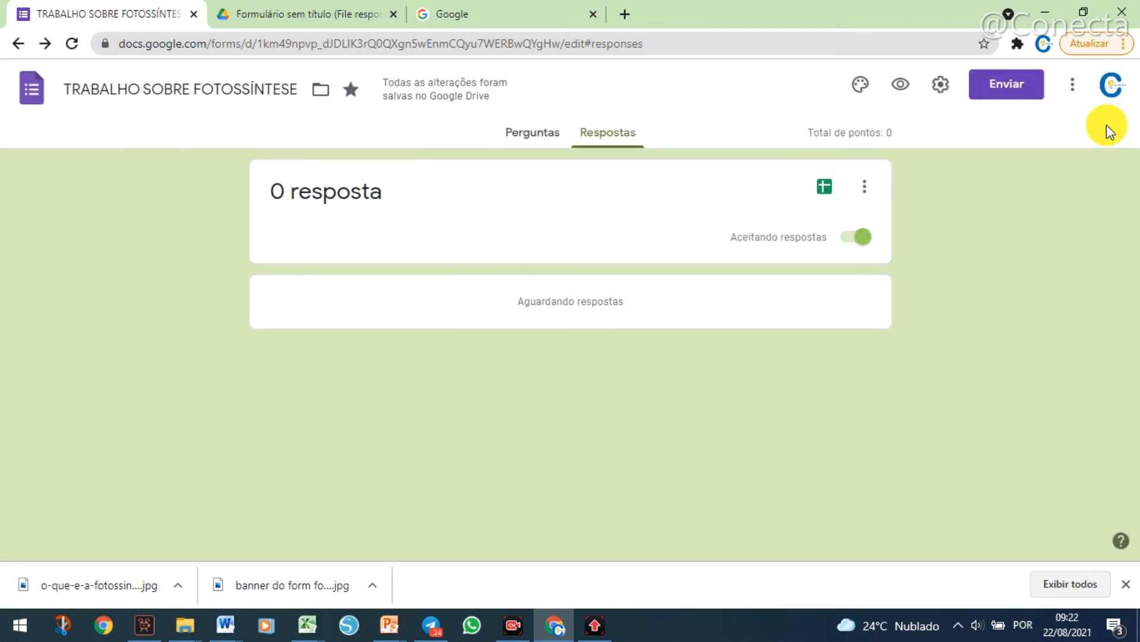